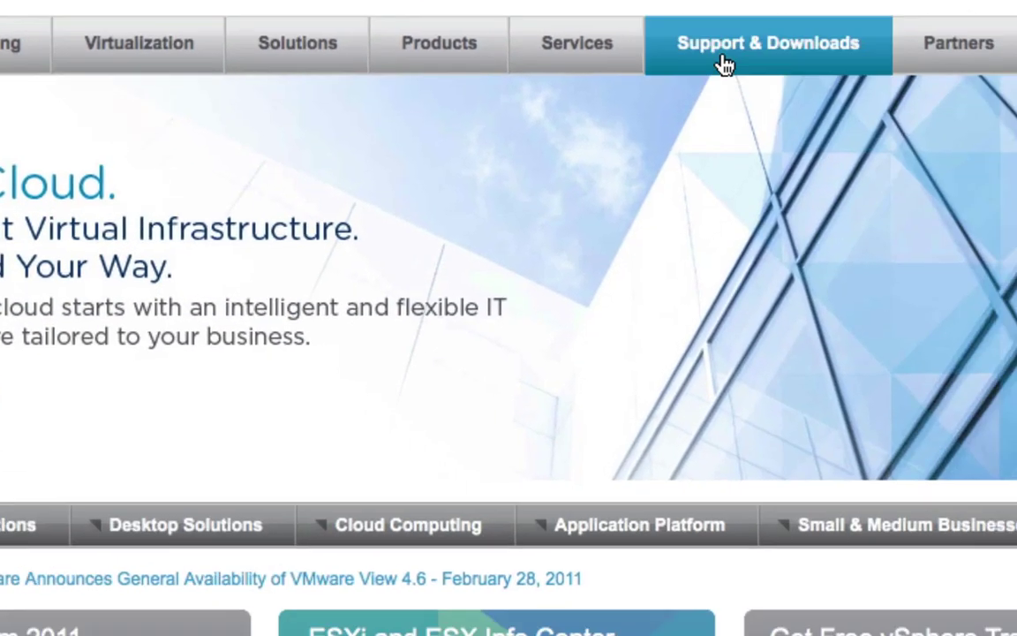
- Go from Support & Downloads to the VMware Fusion 3.1 (Mac OS X) download login page
mouse_move(723, 62)
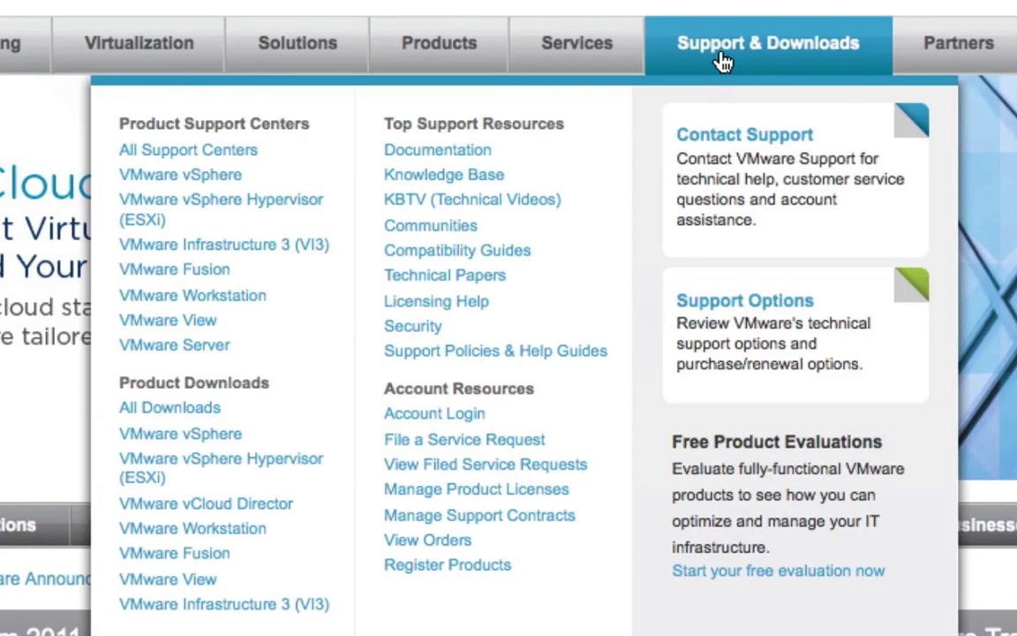
click(202, 564)
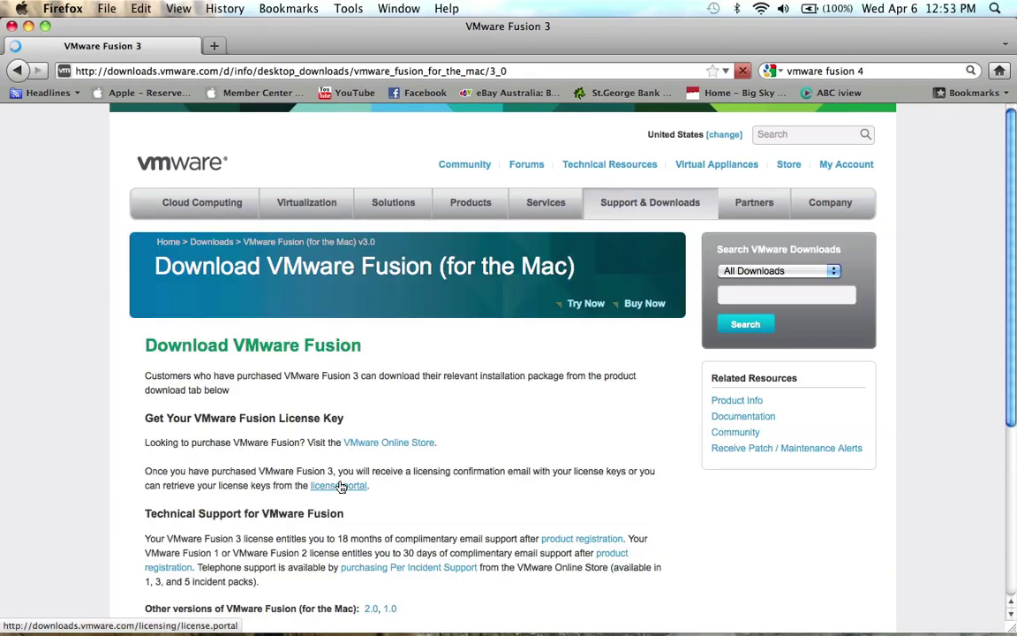
scroll(517, 422, down, 3)
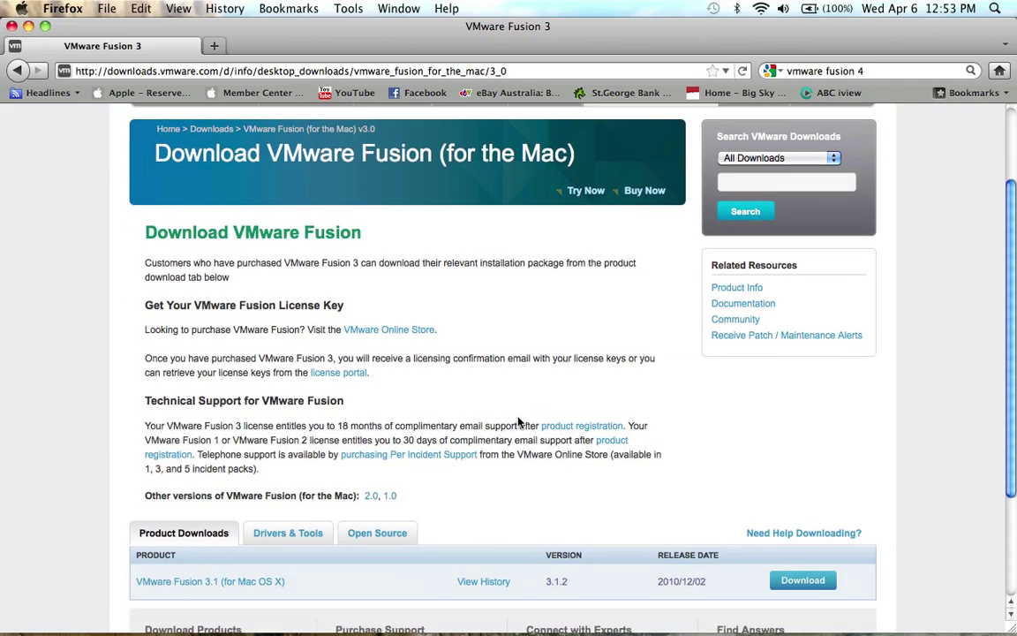
scroll(519, 423, down, 3)
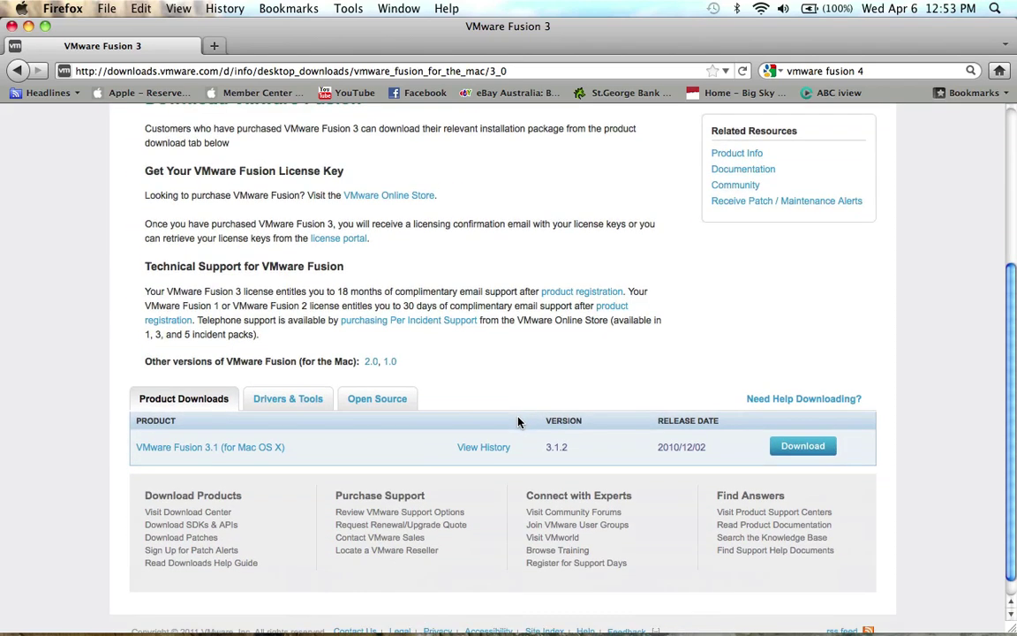
click(795, 447)
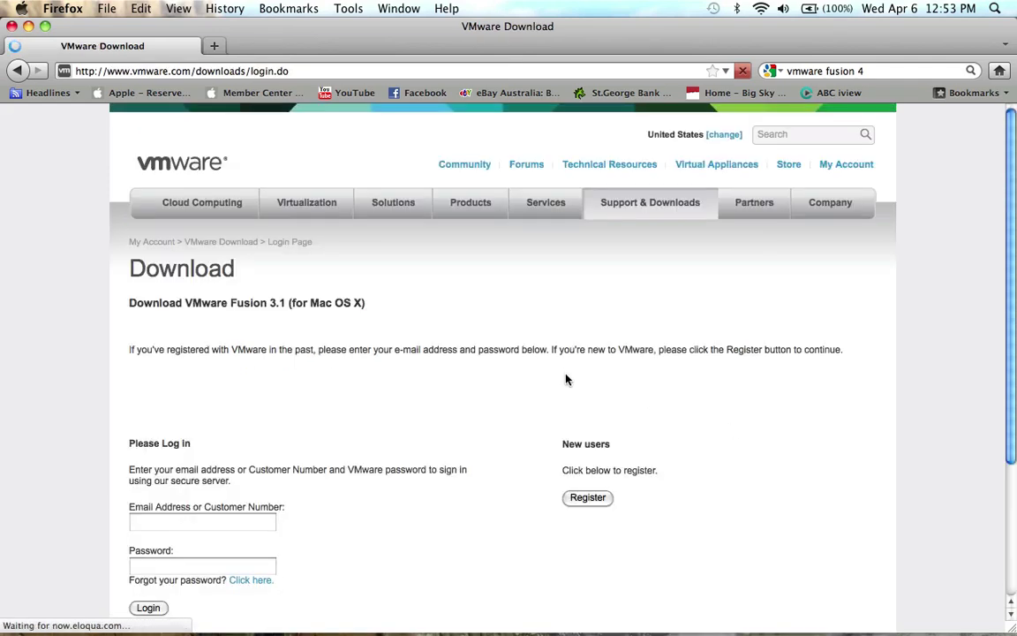
scroll(566, 380, down, 4)
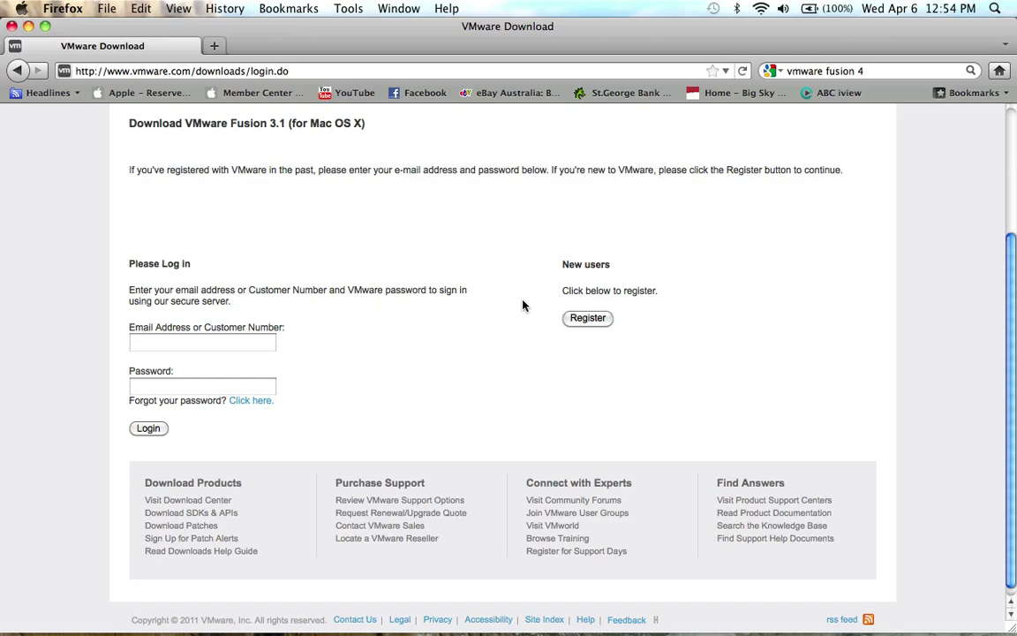
- Hide Firefox, open the VMware Fusion disk image and launch Install VMware Fusion
key(super+h)
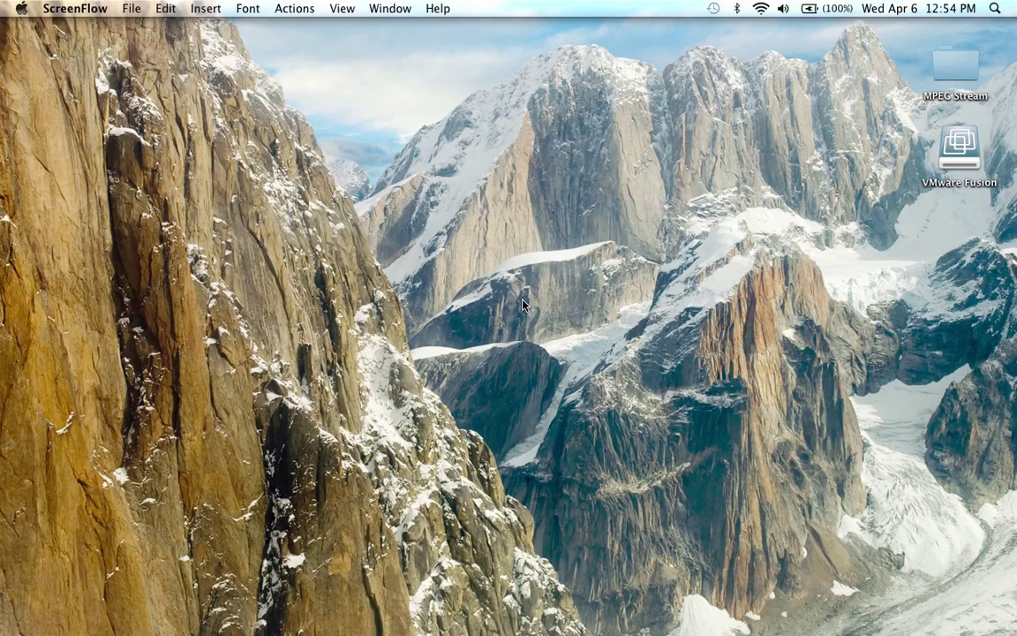
double_click(963, 164)
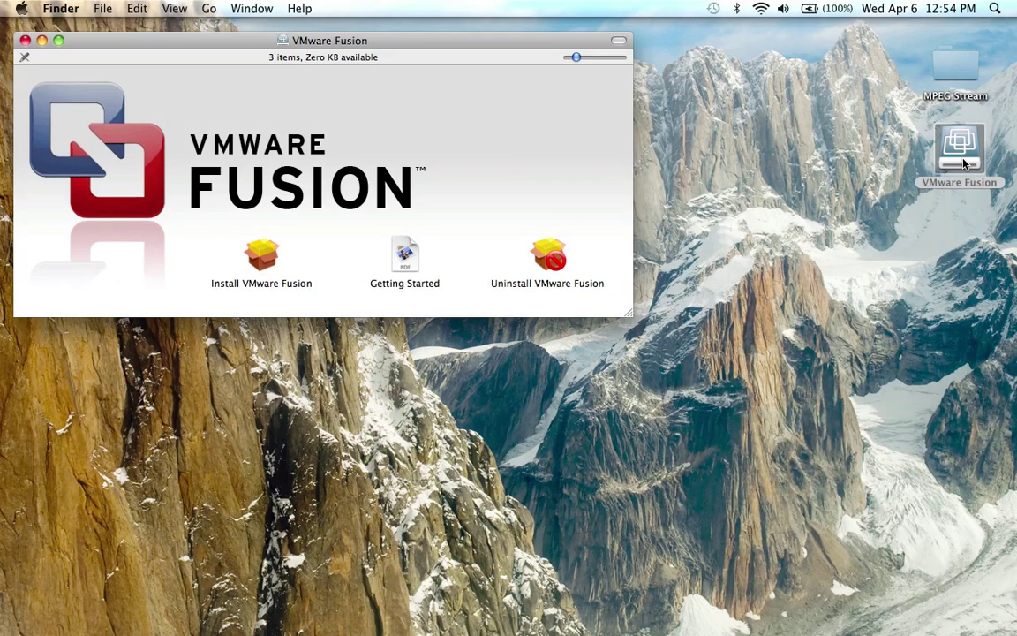
click(263, 262)
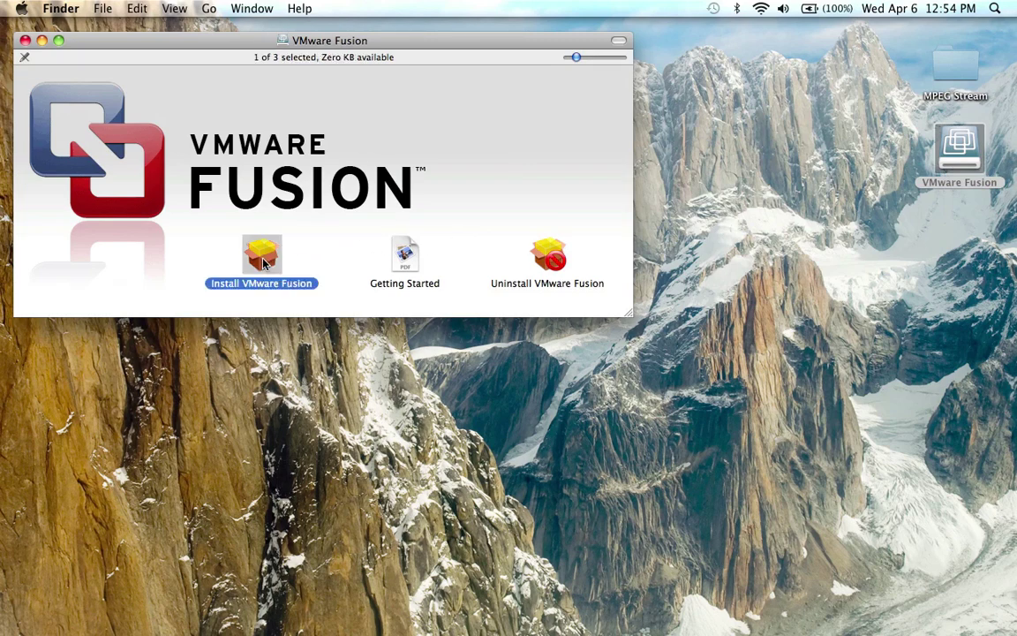
double_click(263, 262)
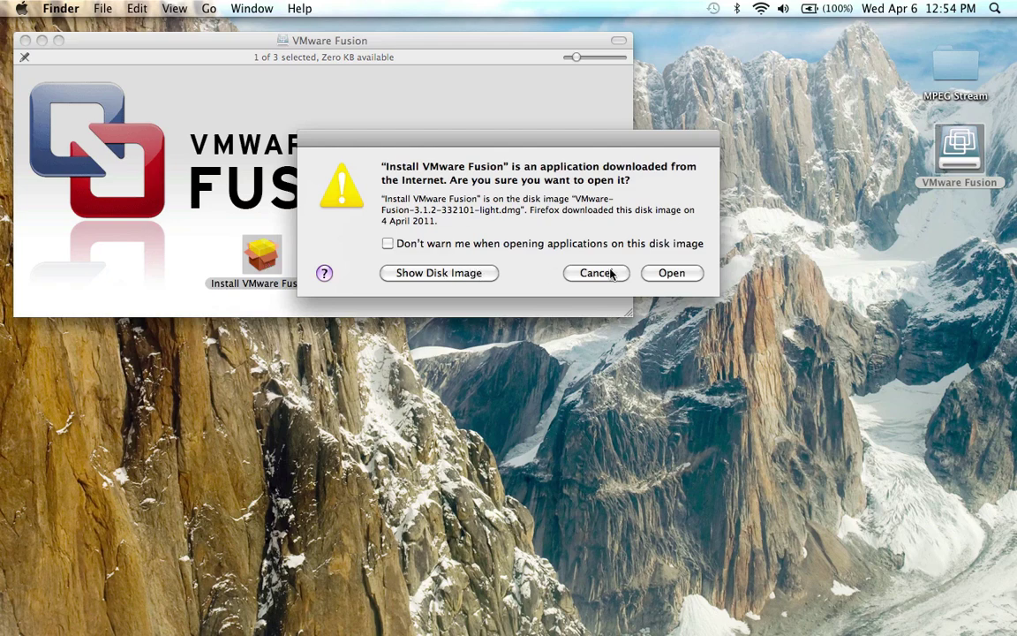
- Allow the downloaded installer to run, pass the introduction and accept the license agreement
click(668, 274)
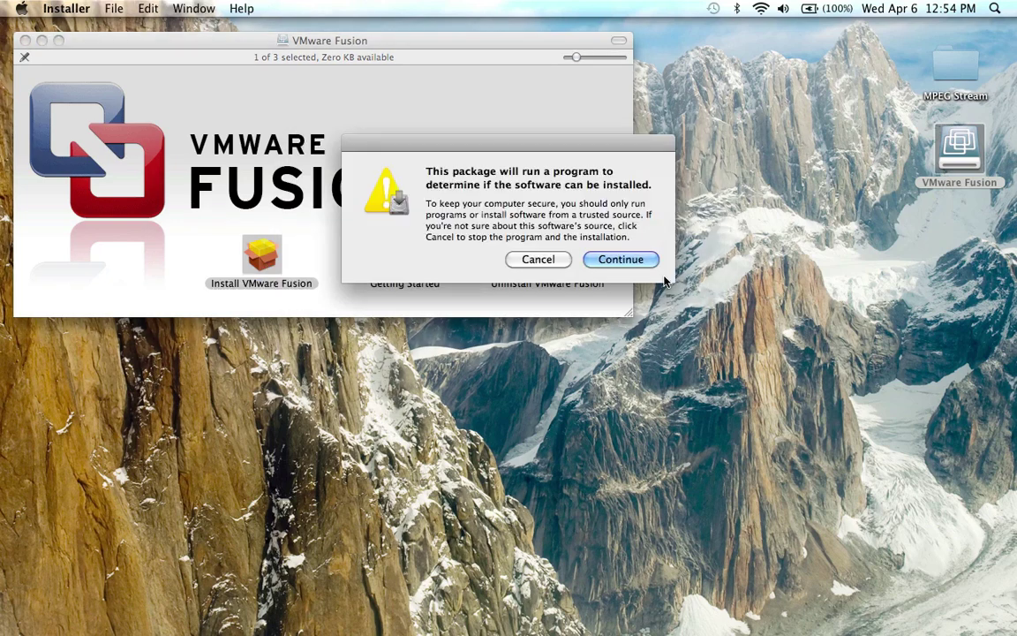
click(635, 263)
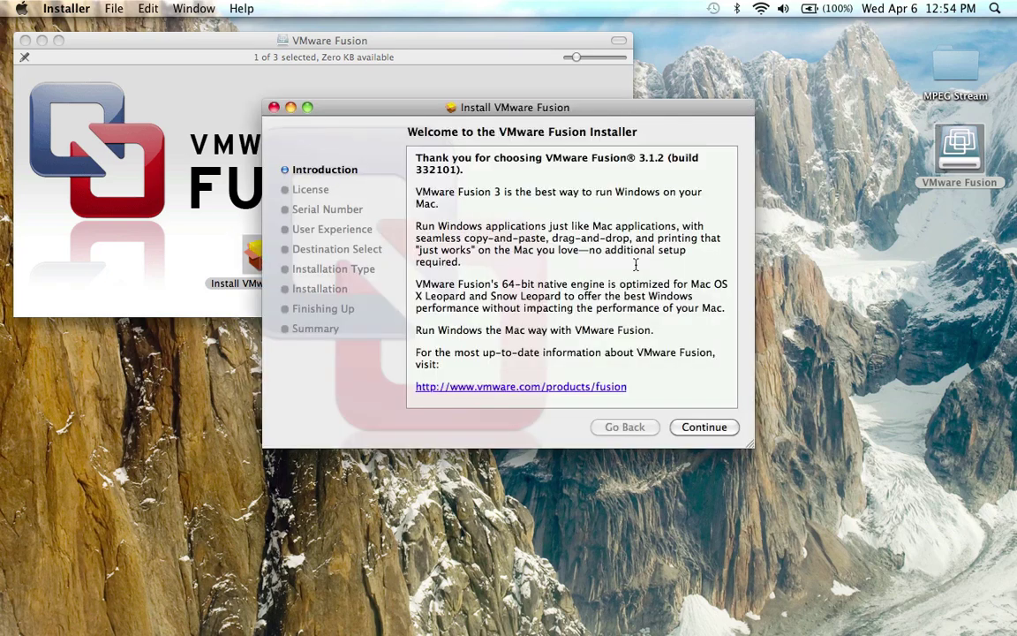
click(703, 429)
click(702, 428)
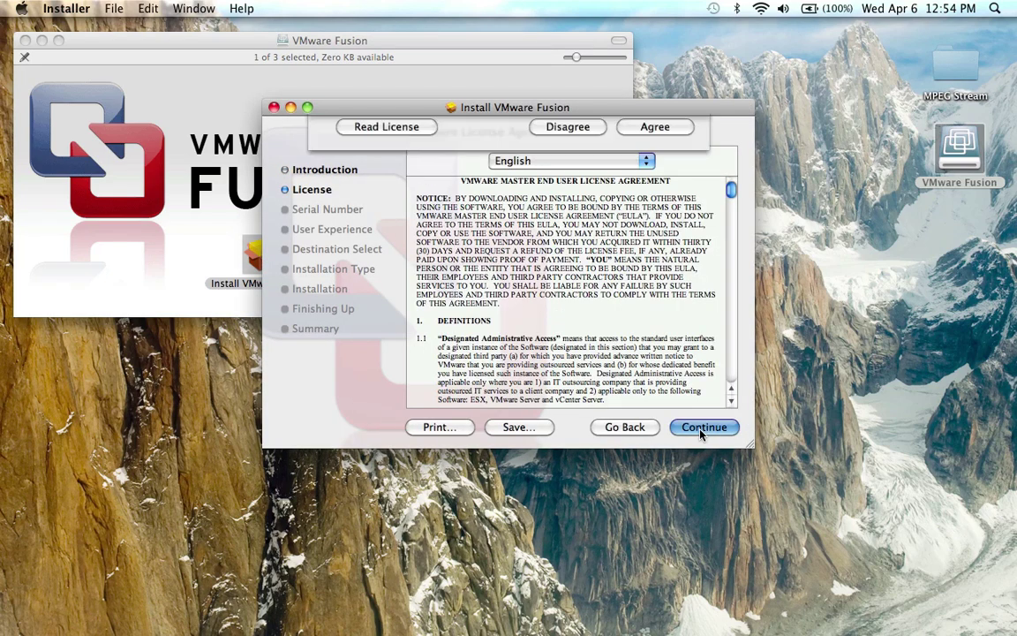
click(655, 235)
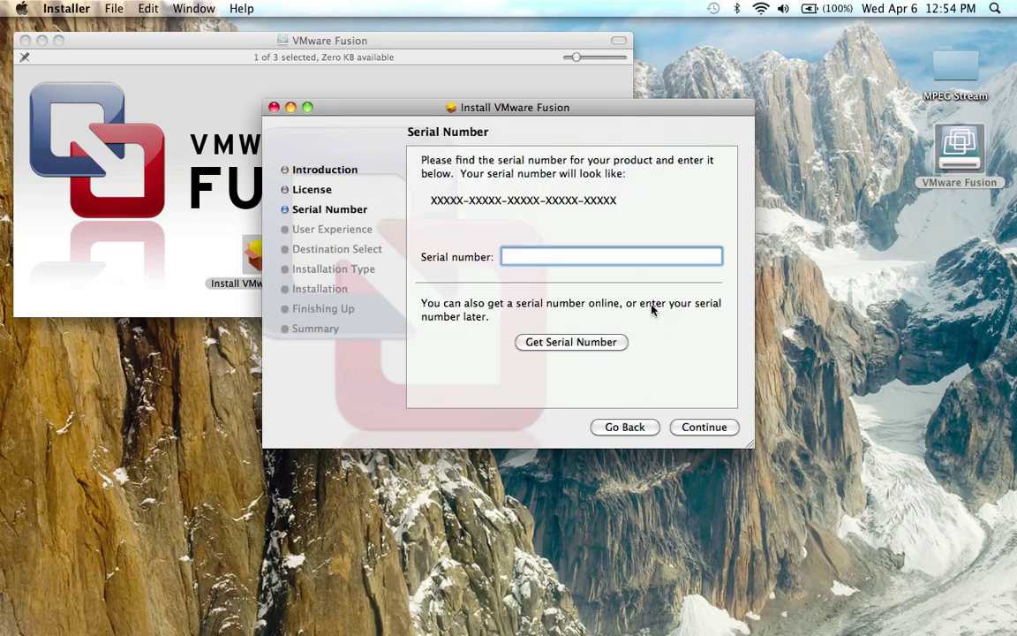
- Paste the serial number, answer the improvement program question, and install with the administrator password
key(super+v)
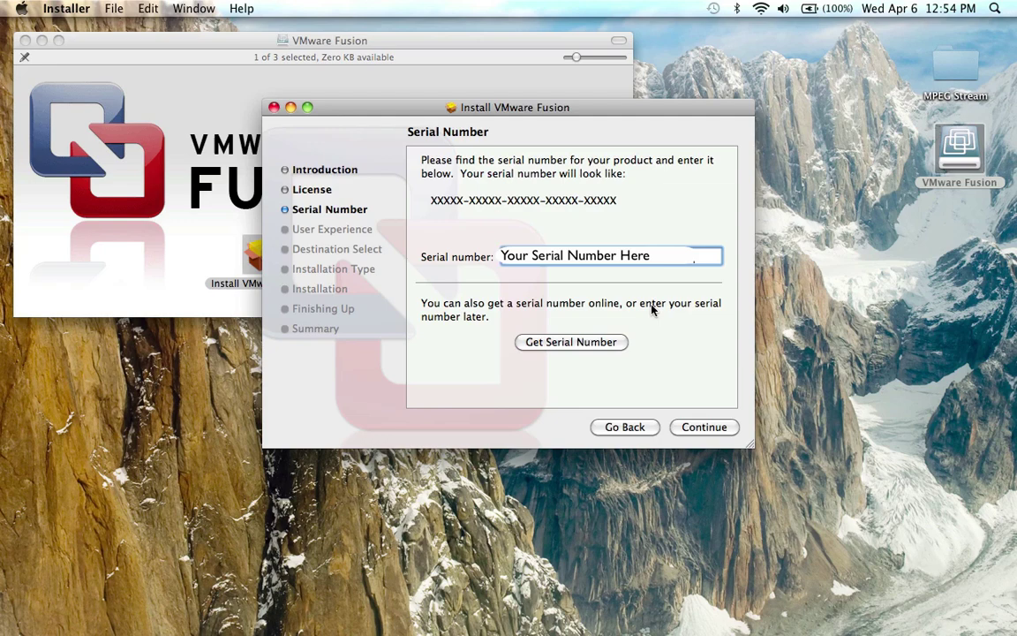
click(694, 428)
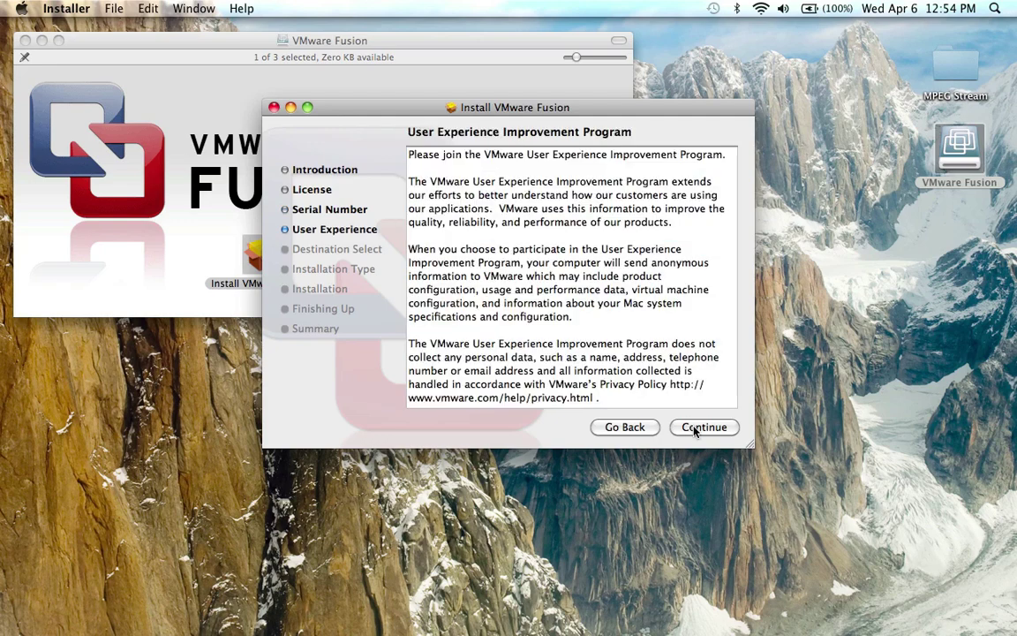
click(695, 429)
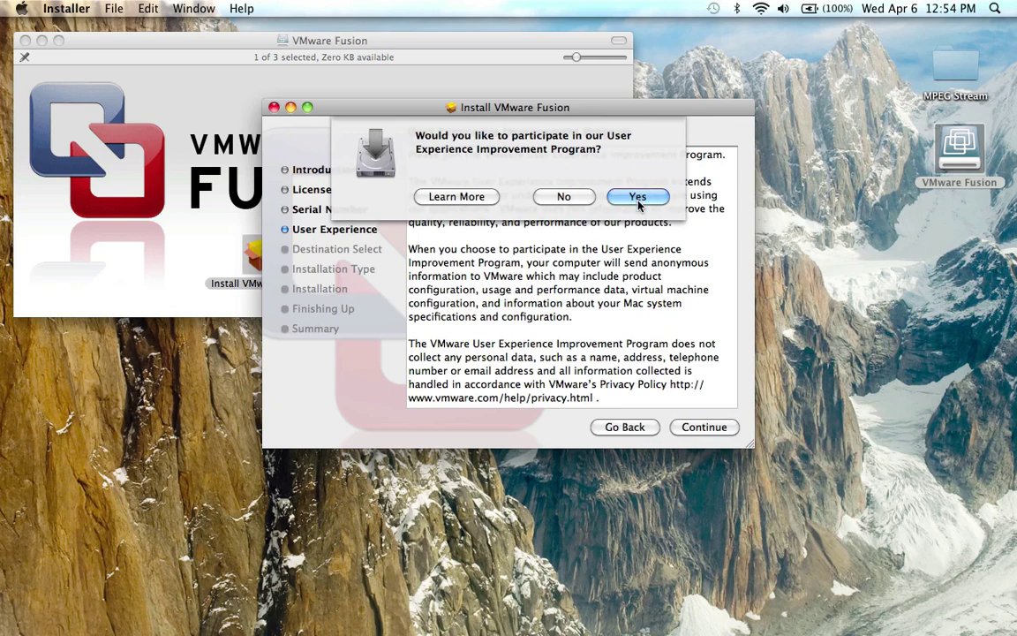
click(563, 198)
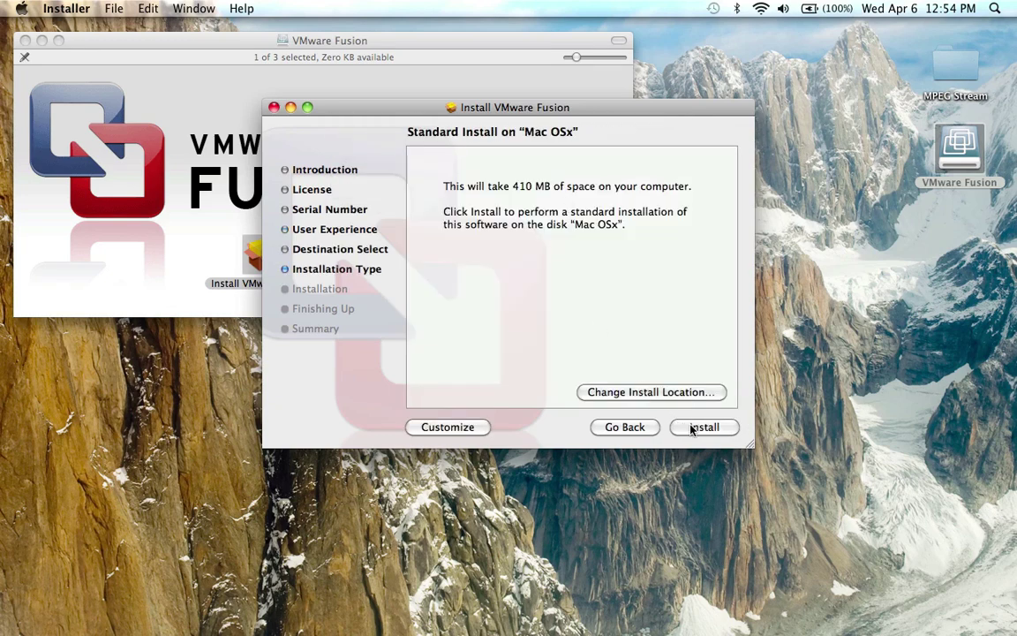
click(693, 429)
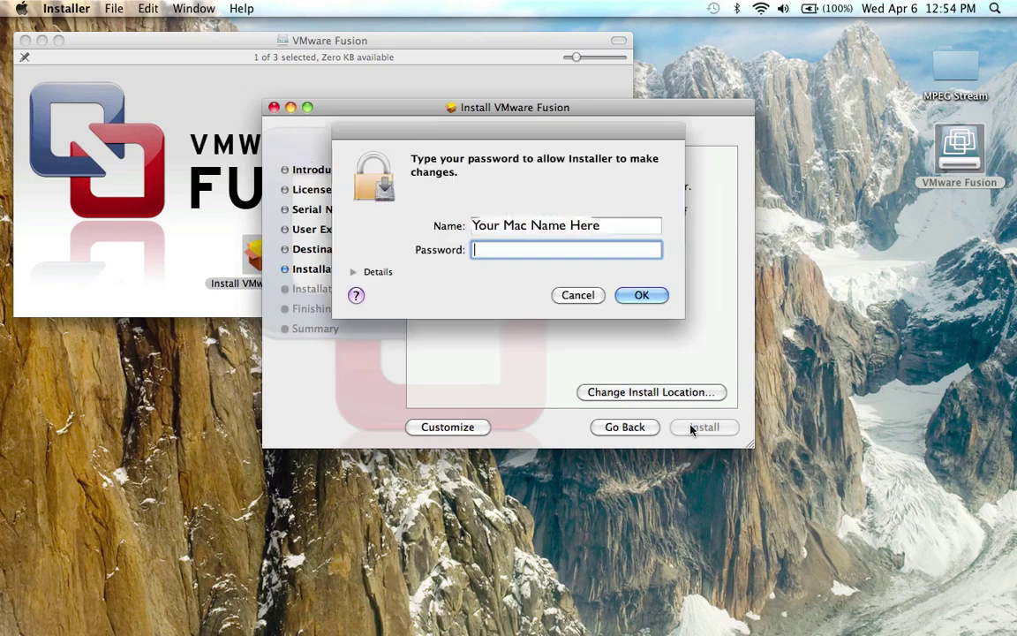
text(••••)
key(Return)
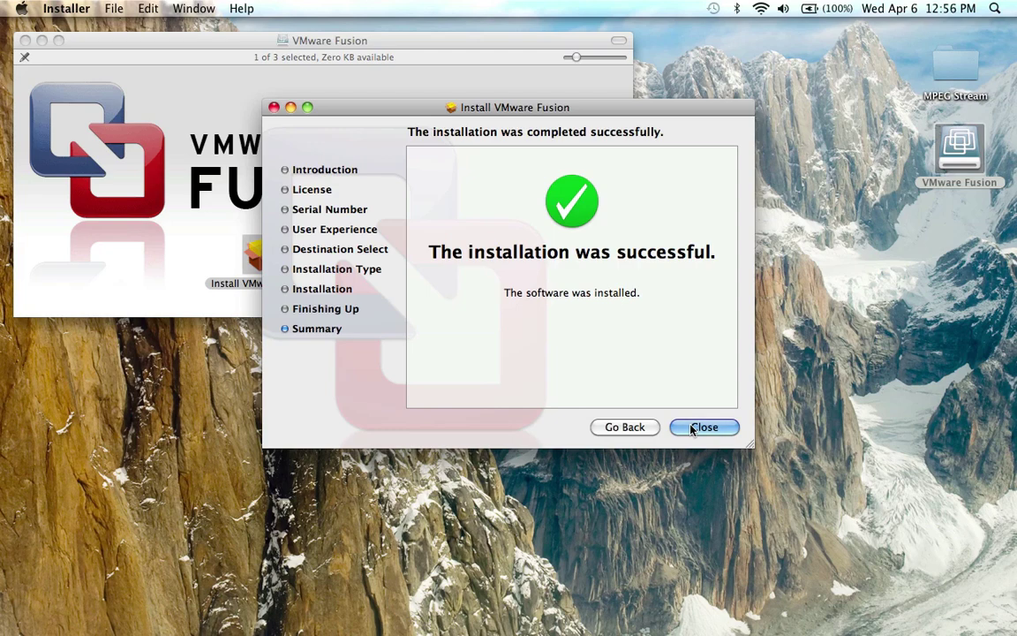
- Close the installer and disk image window, then list the Applications folder showing VMware Fusion
click(704, 427)
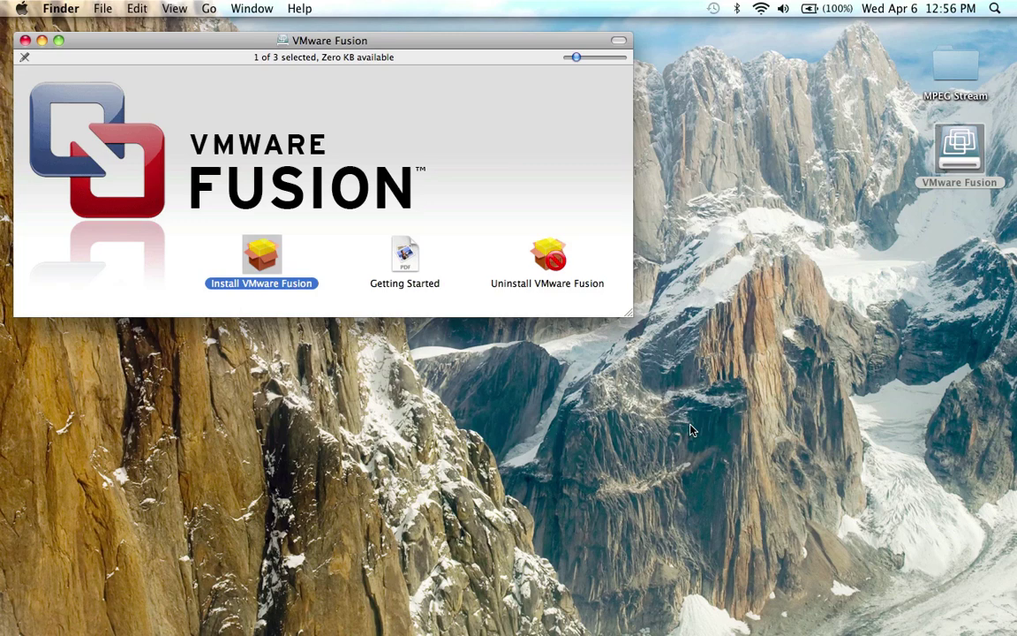
click(25, 41)
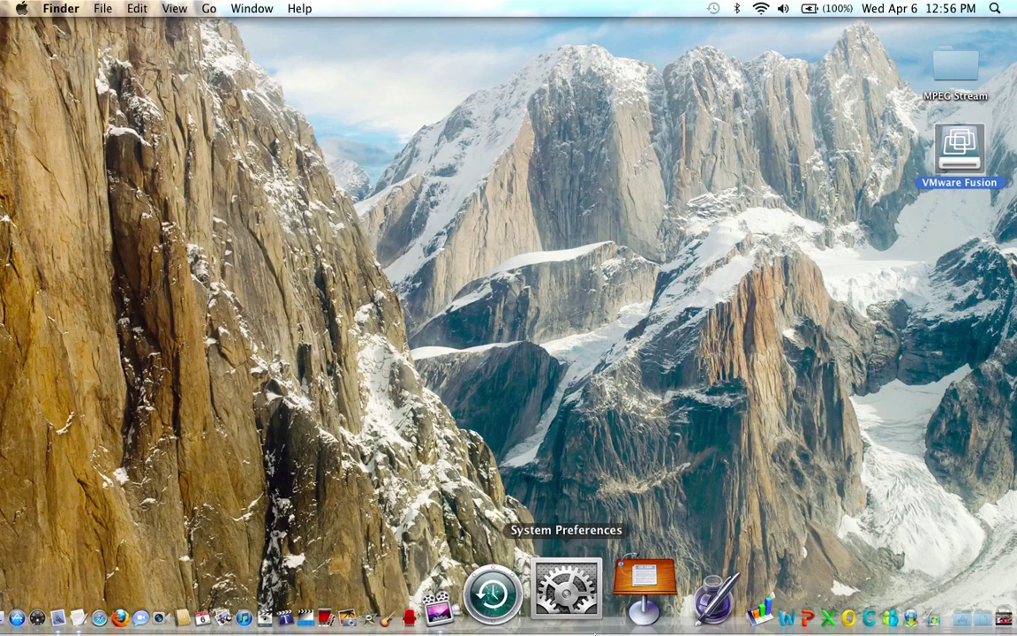
mouse_move(751, 629)
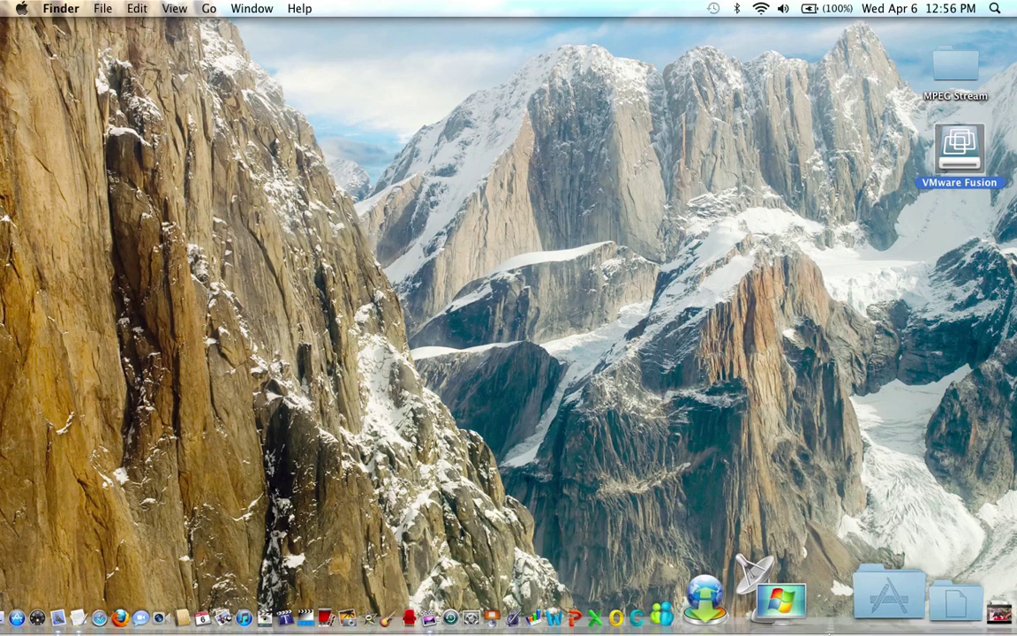
click(849, 605)
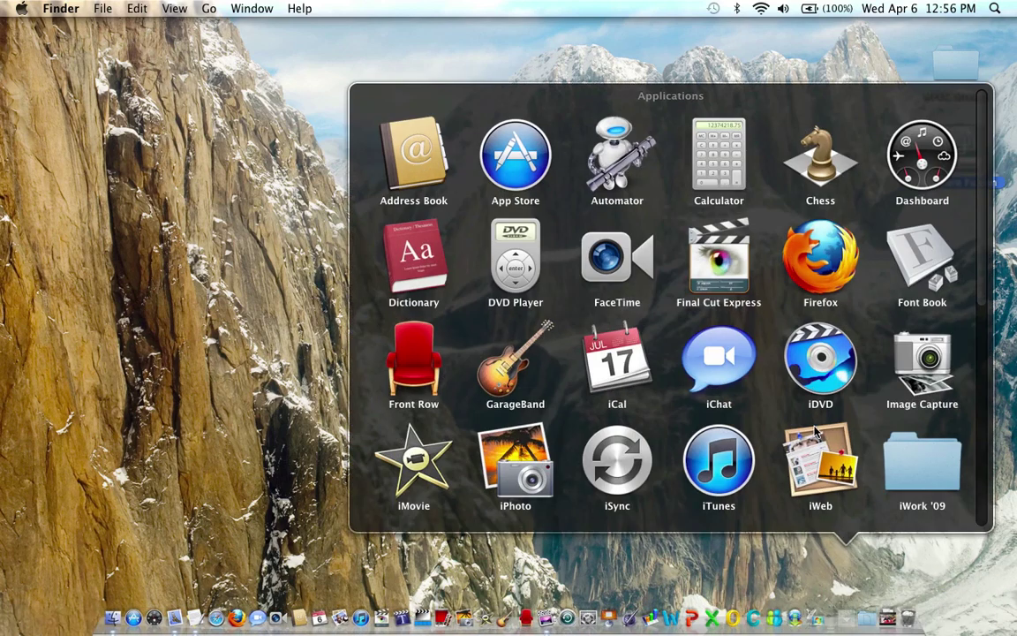
scroll(814, 430, down, 6)
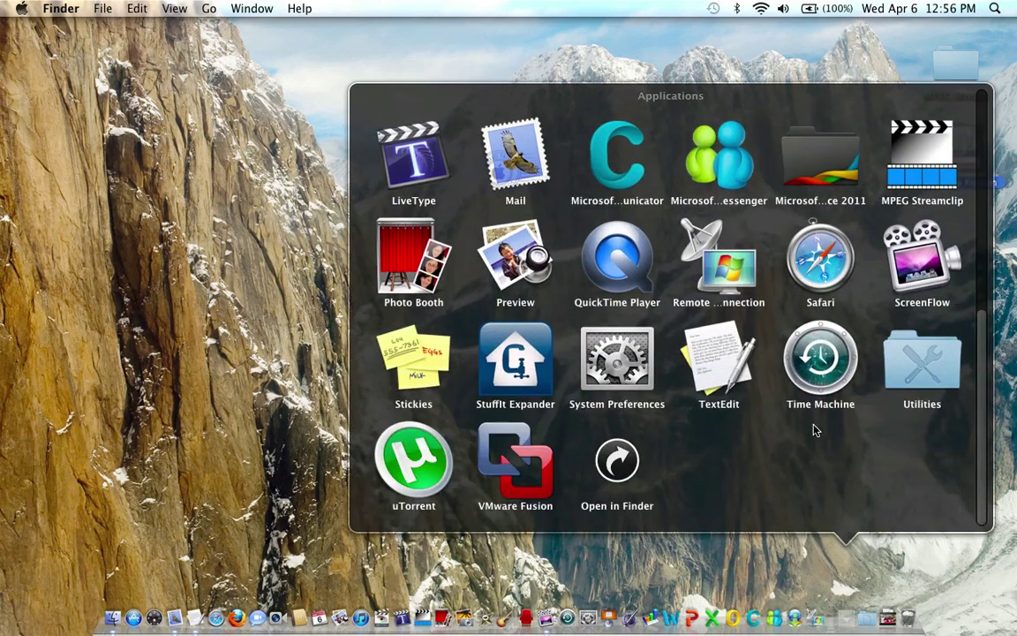
- Launch VMware Fusion from the Applications stack and choose Later for registration
click(520, 465)
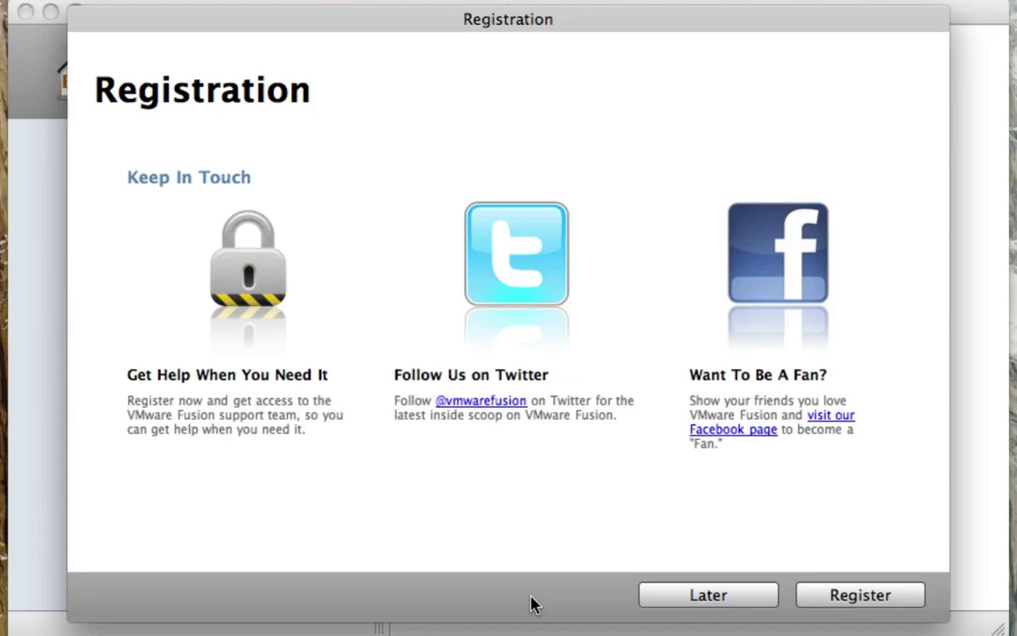
click(731, 601)
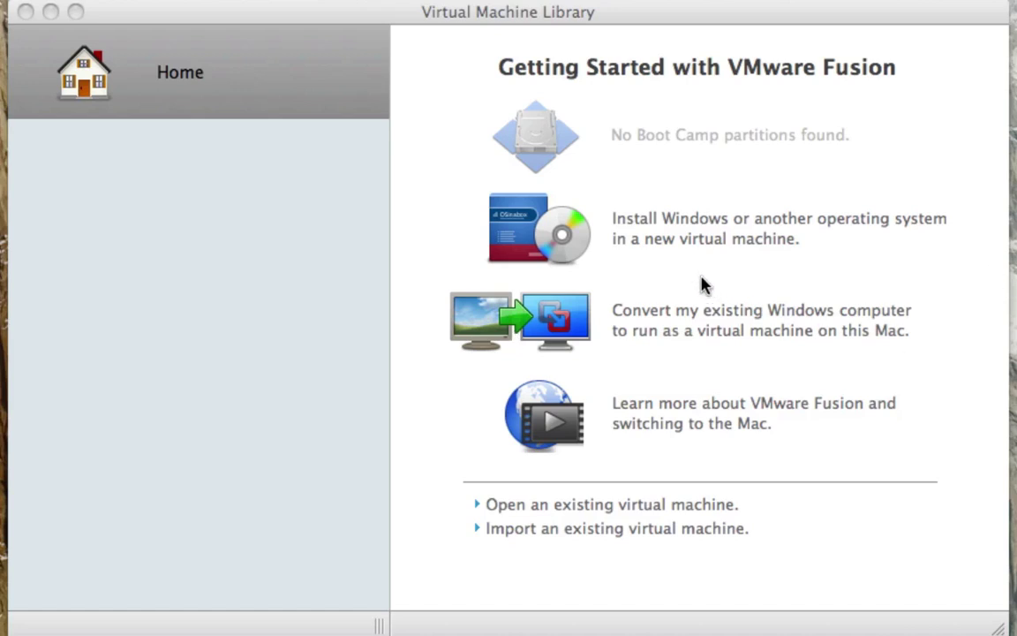
- Create a new virtual machine from the detected Windows 7 disc with Easy Install turned off
click(561, 232)
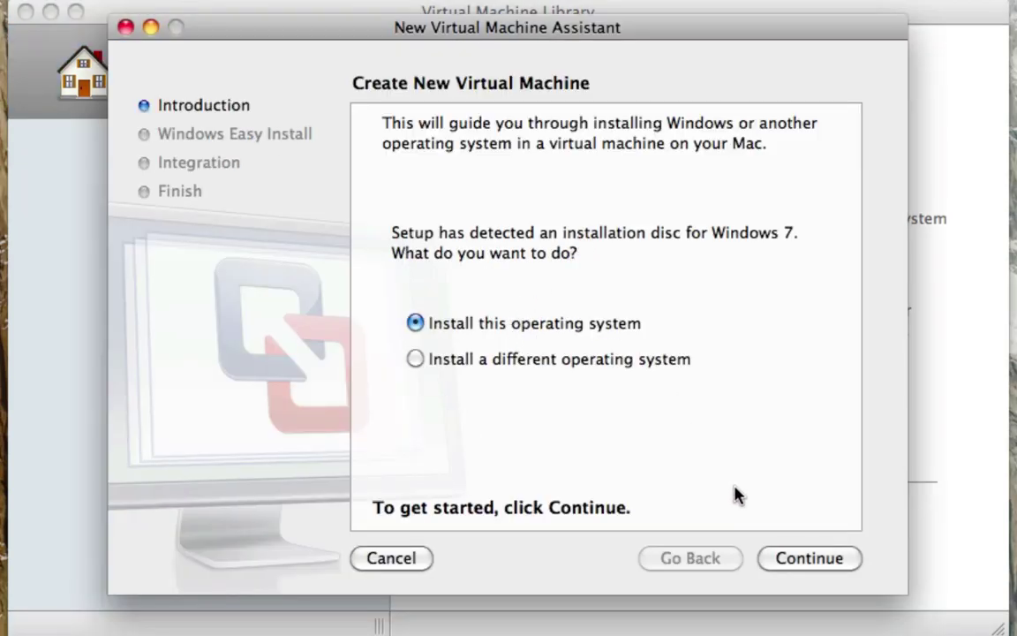
click(798, 562)
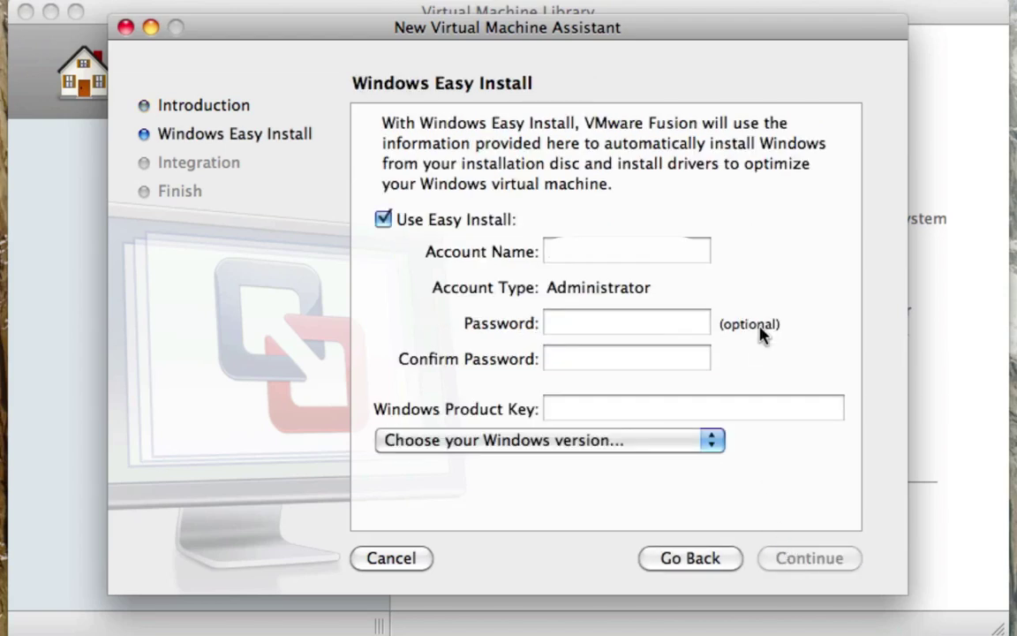
click(384, 219)
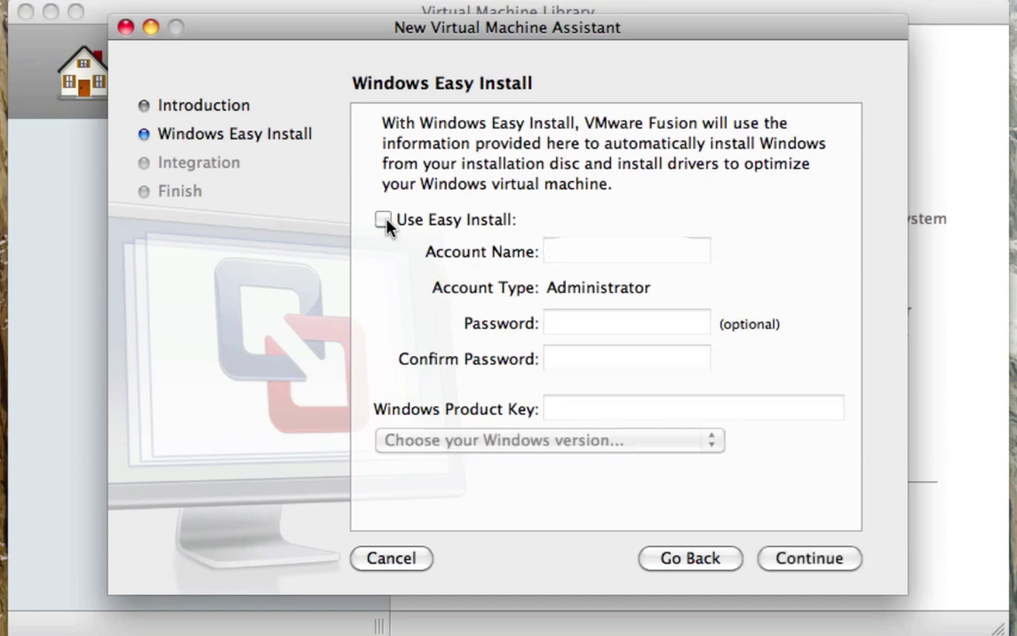
click(800, 560)
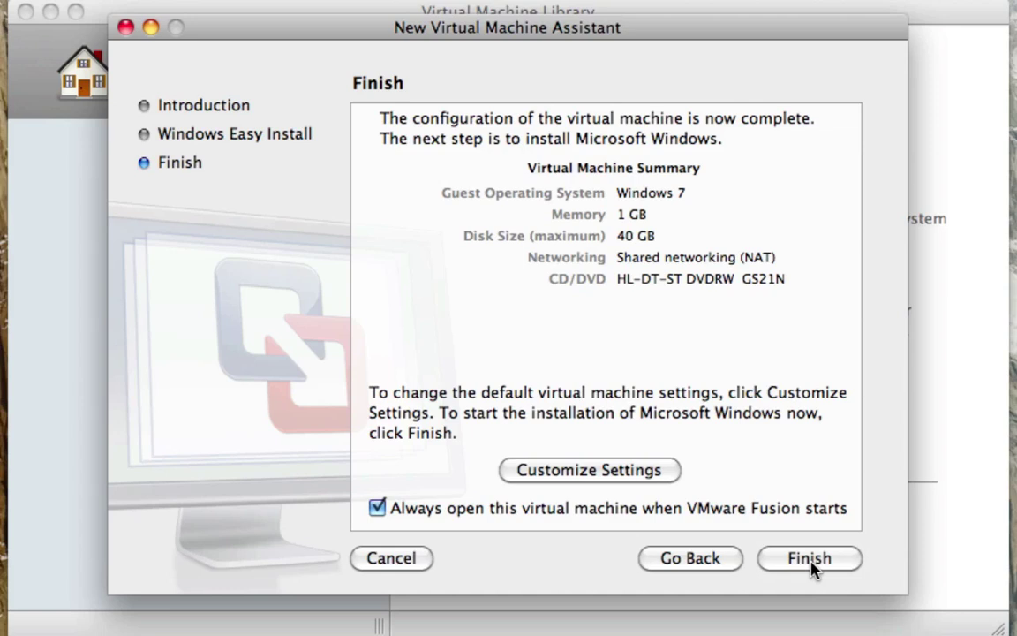
- Disable opening at startup, finish, and save the VM as Windows 7
click(397, 510)
click(810, 567)
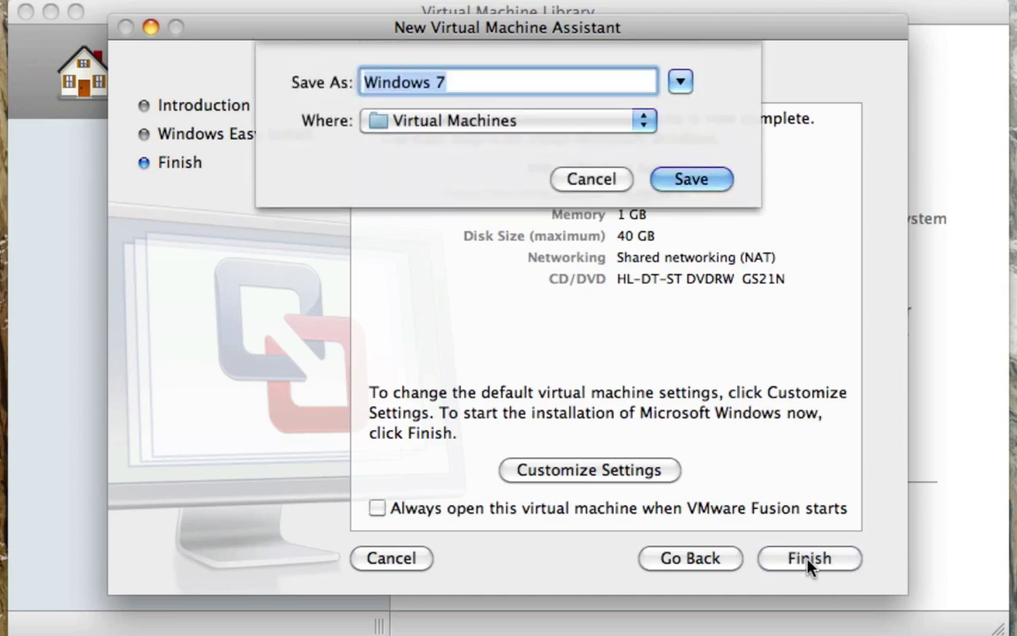
click(702, 185)
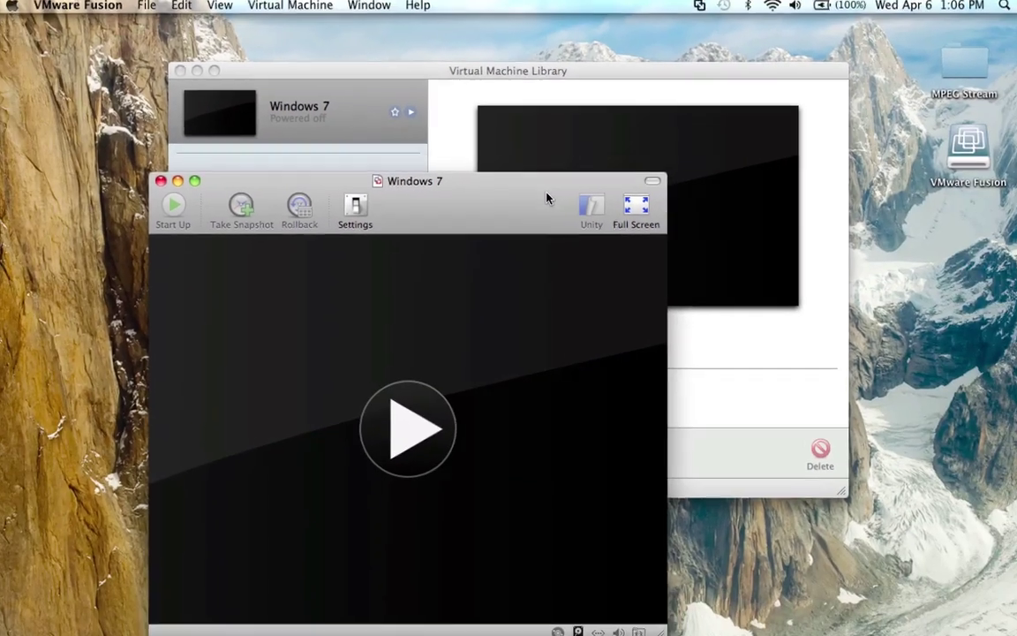
- Choose English as the setup language with English (Australia) time and currency format
drag(566, 199, 680, 29)
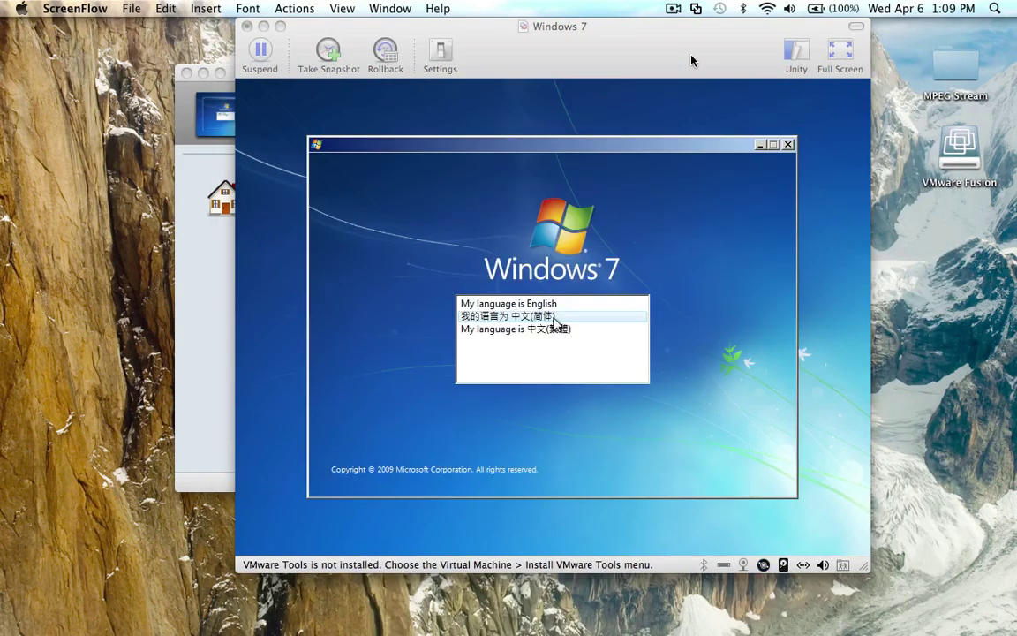
click(521, 302)
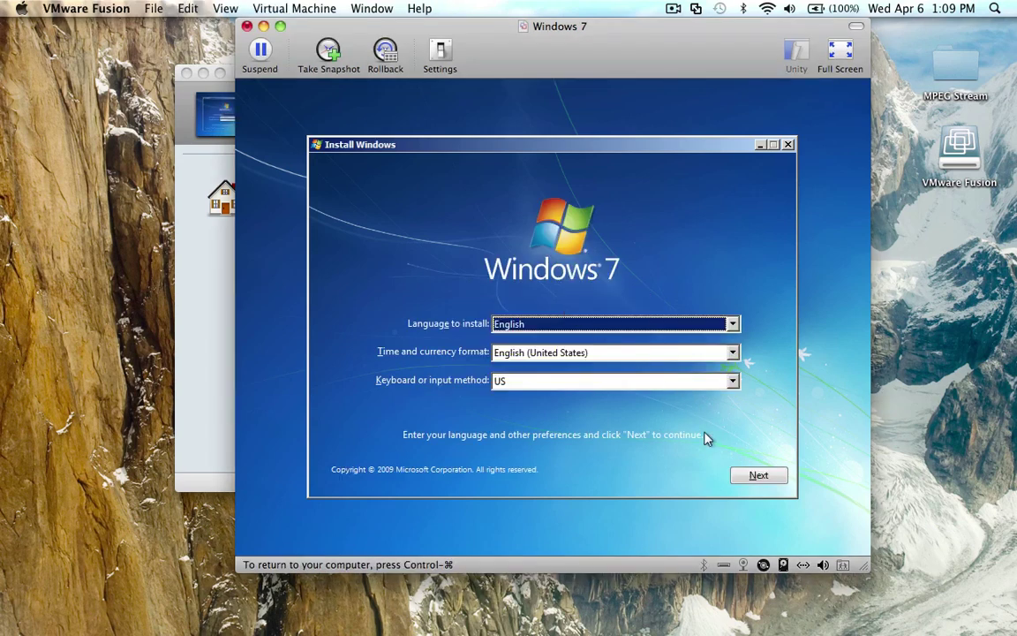
click(654, 350)
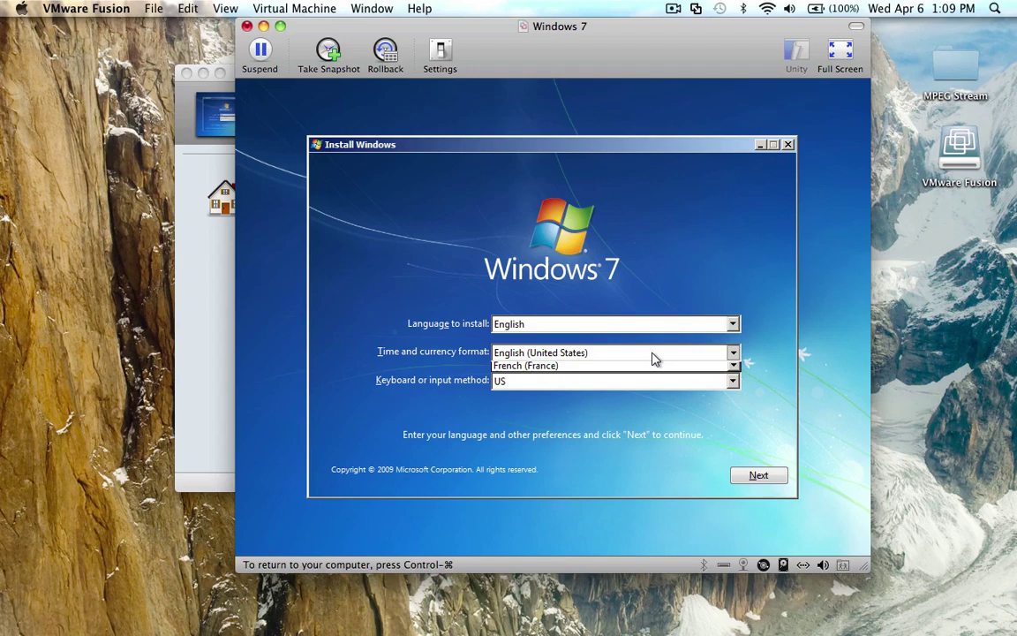
mouse_move(735, 406)
mouse_down()
mouse_move(738, 389)
mouse_move(738, 404)
mouse_up()
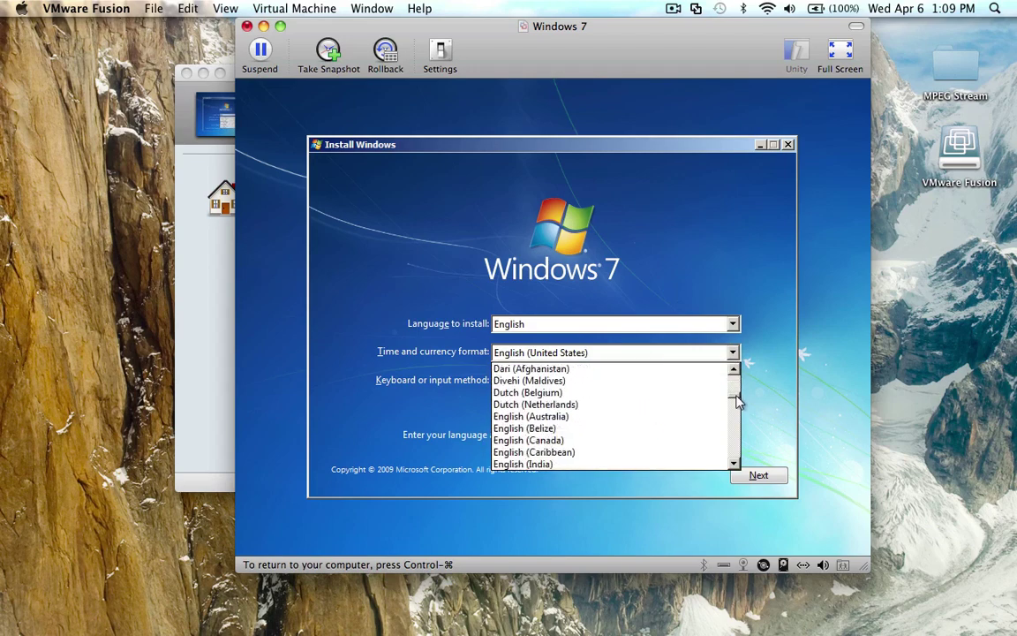
click(656, 416)
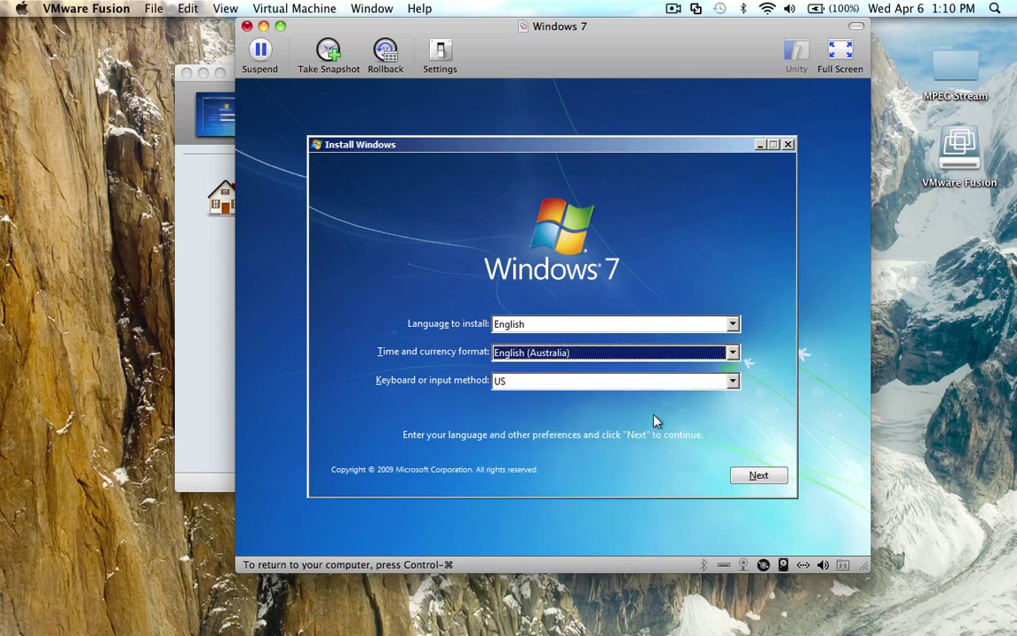
click(757, 477)
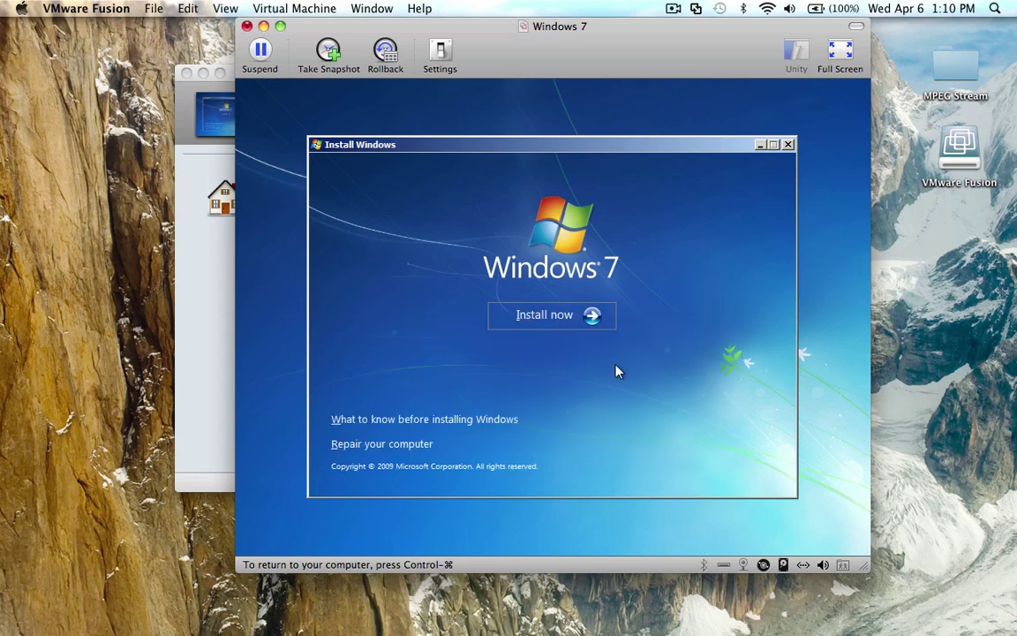
- Accept the Windows 7 license and run a Custom (advanced) install onto unallocated Disk 0
click(591, 317)
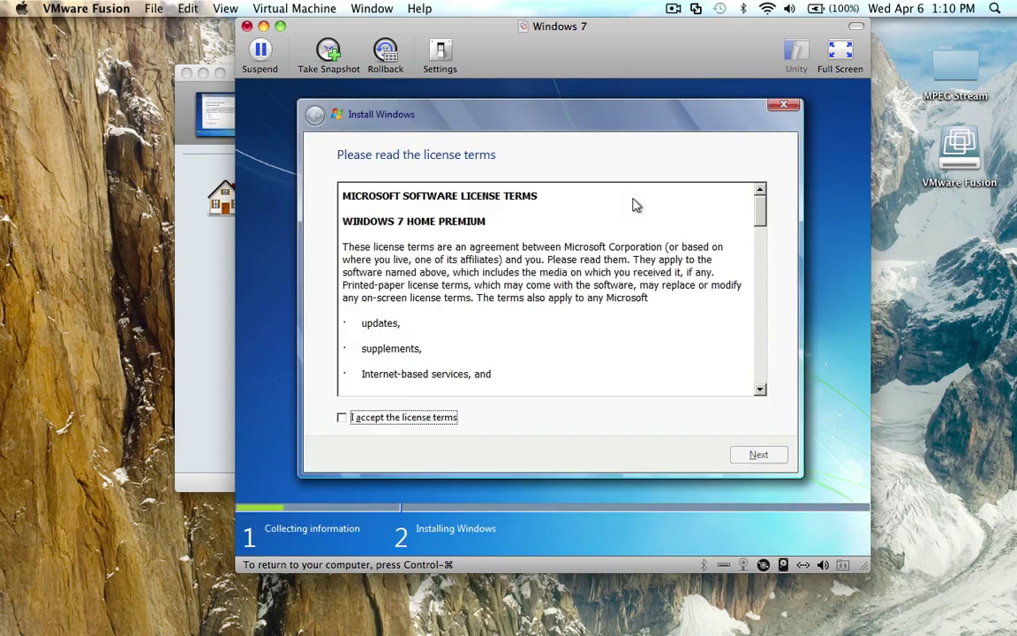
click(362, 423)
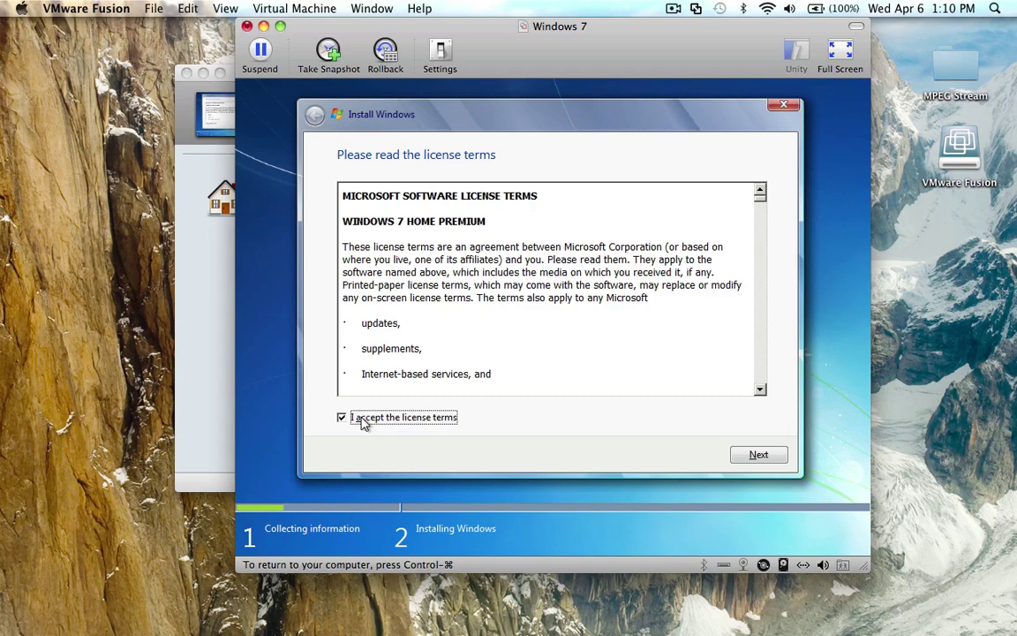
click(755, 456)
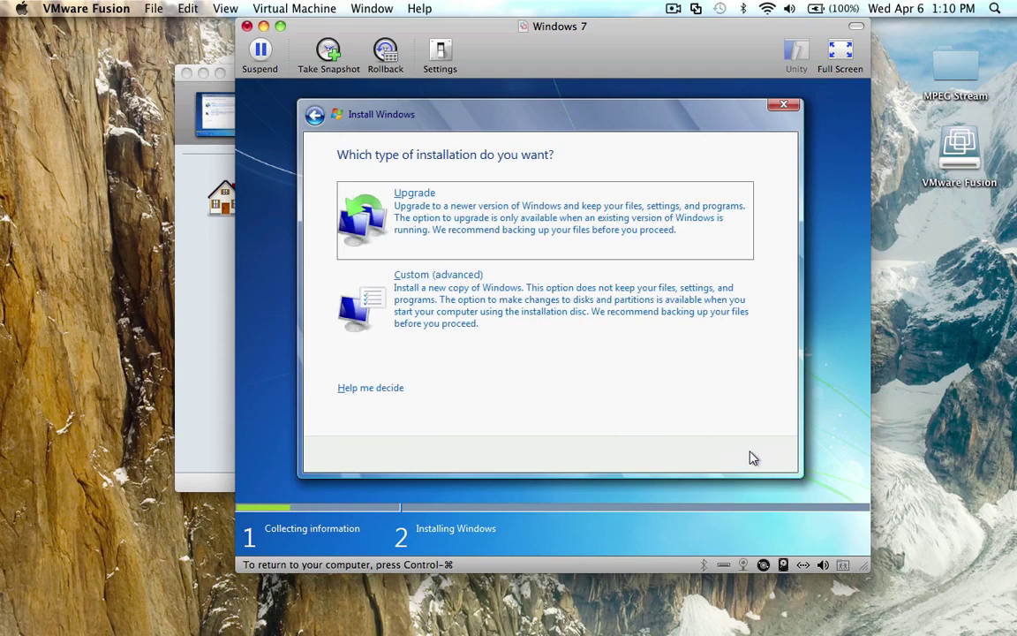
click(505, 317)
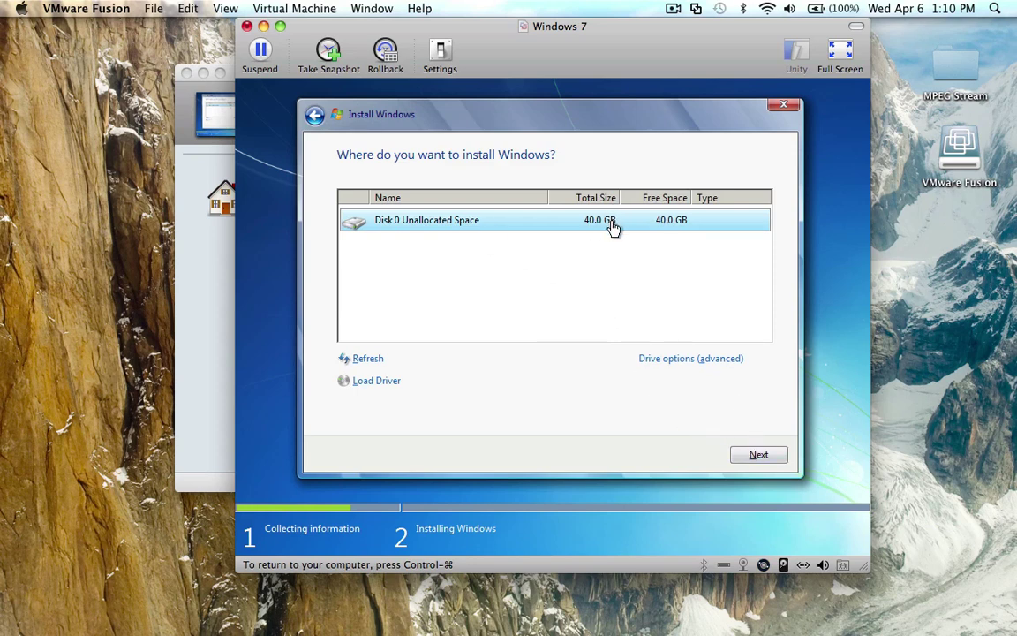
click(756, 457)
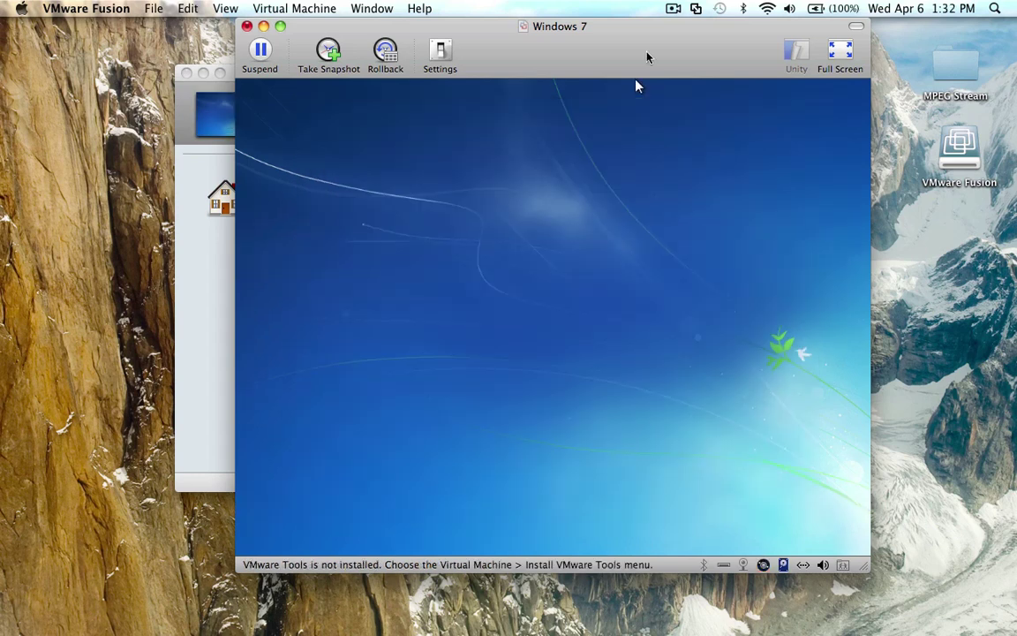
- Click inside the Windows 7 VM window so it captures the mouse
click(713, 238)
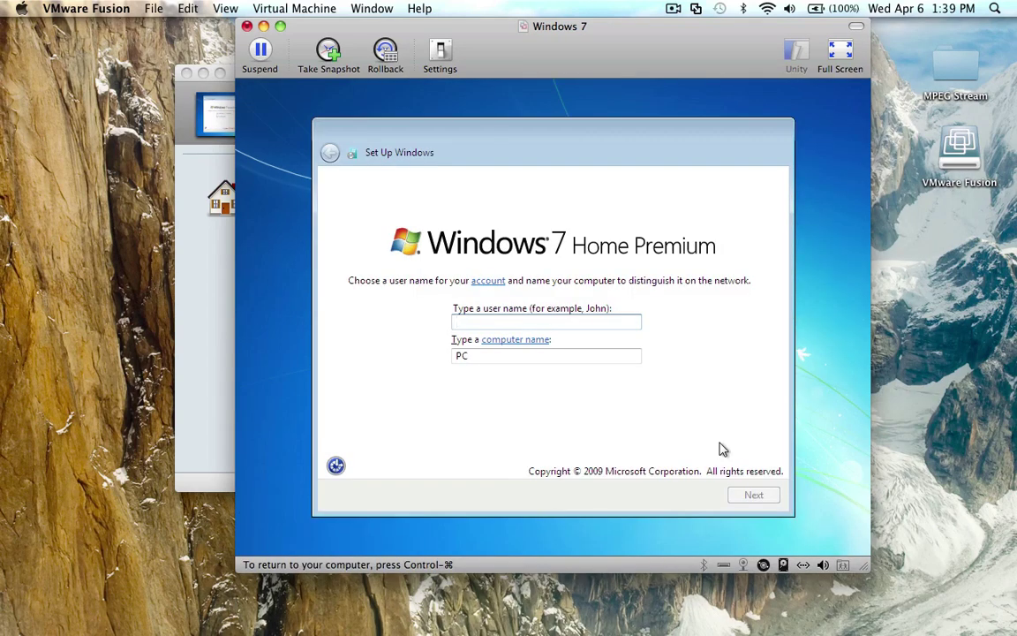
- Enter a user name, skip the password, and continue without product key or auto-activation
text(Tpol)
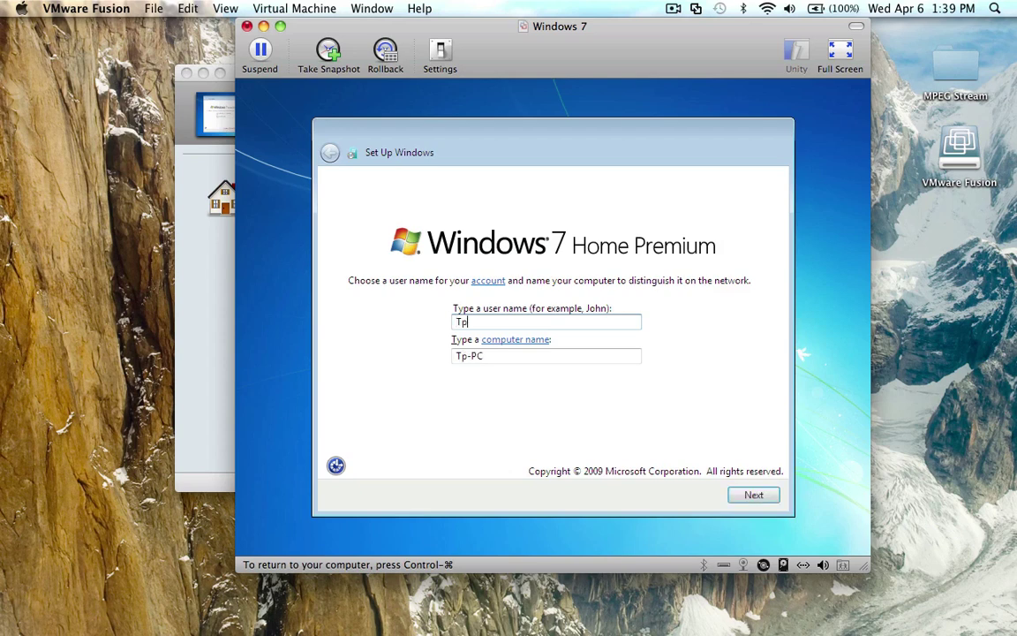
click(768, 499)
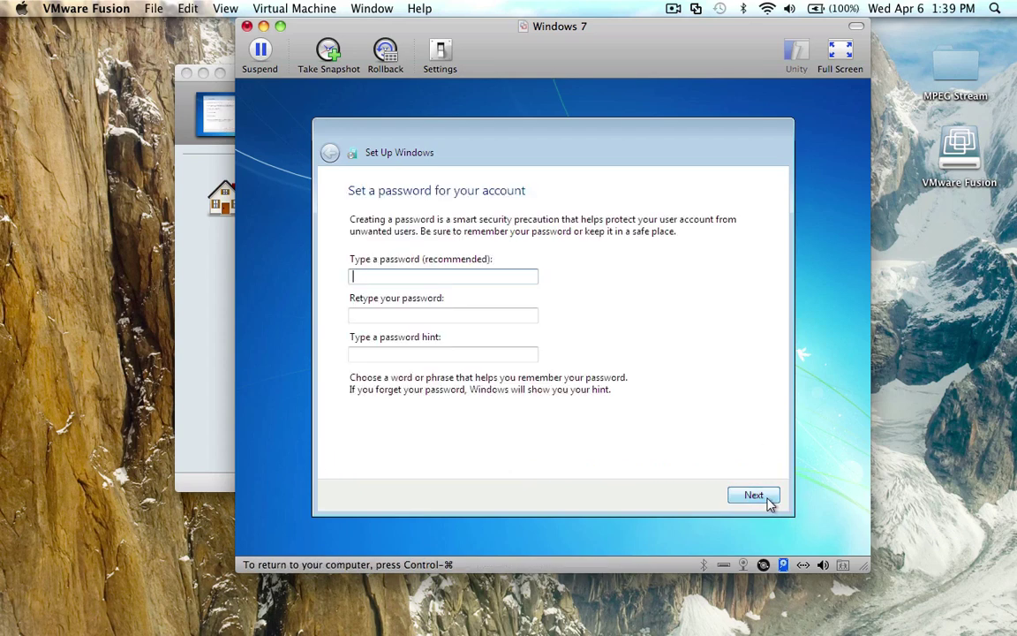
click(755, 495)
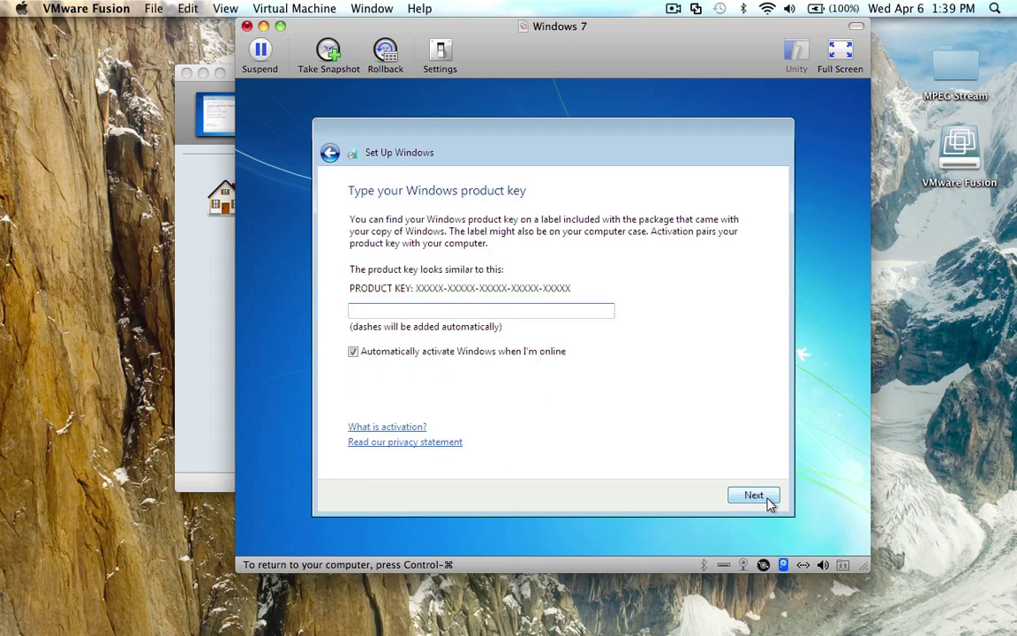
click(393, 357)
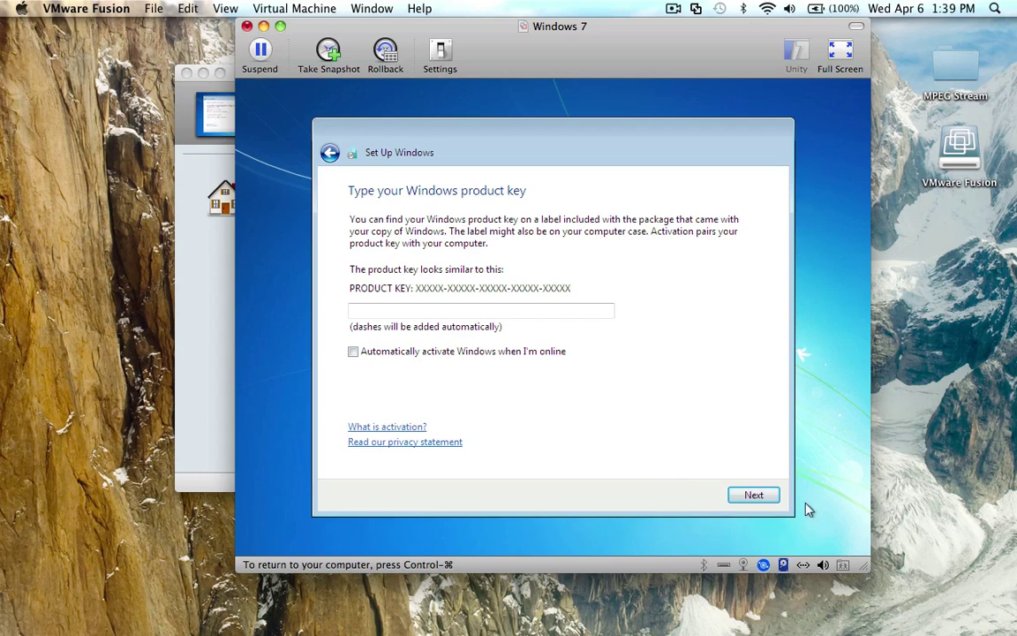
click(755, 496)
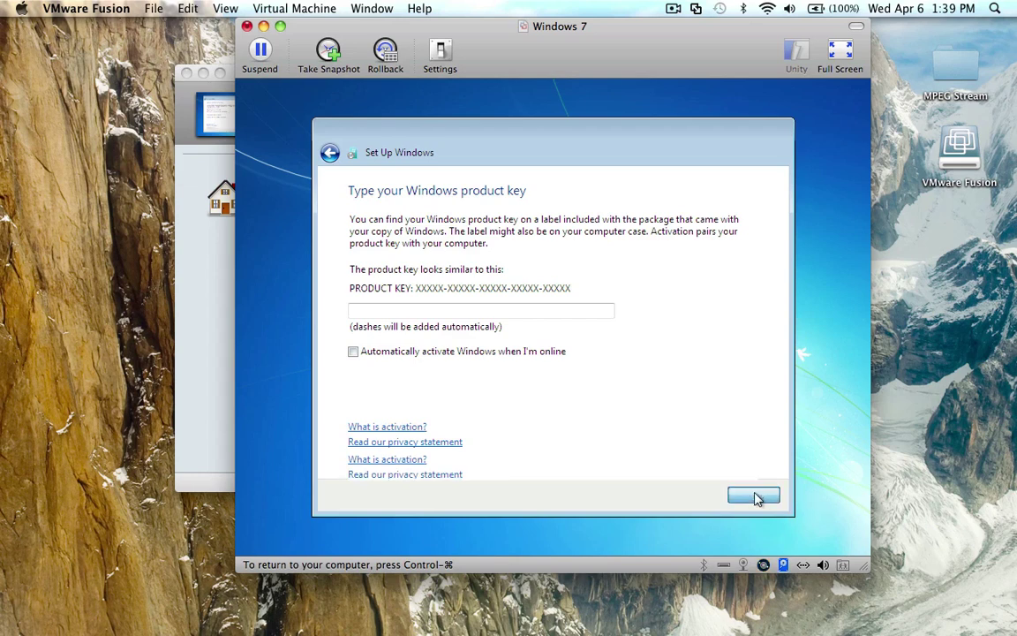
- Choose Ask me later for updates, accept time and date, and select Home network
click(575, 353)
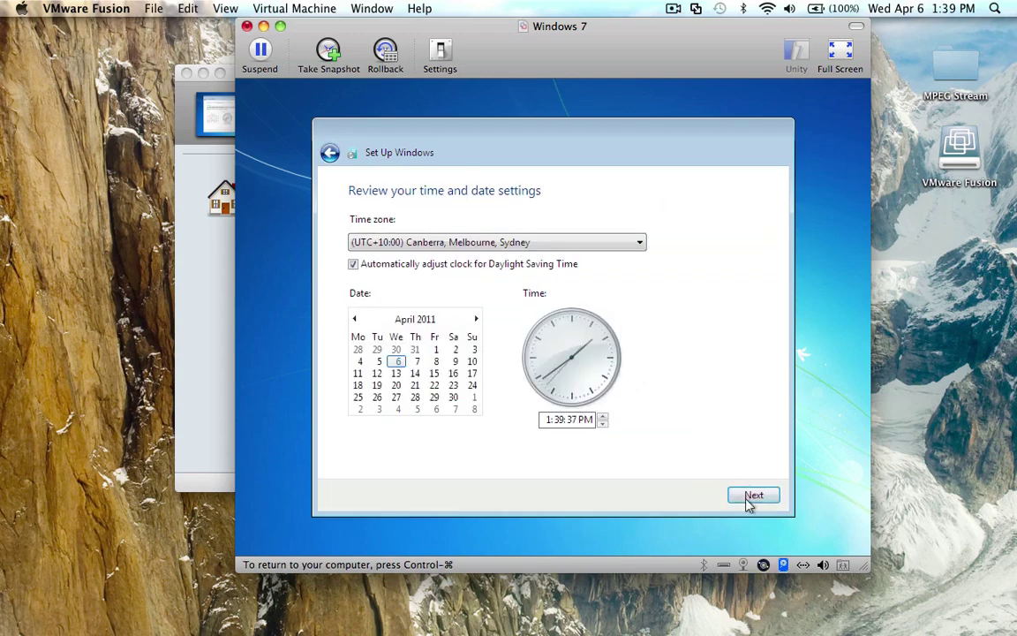
click(751, 498)
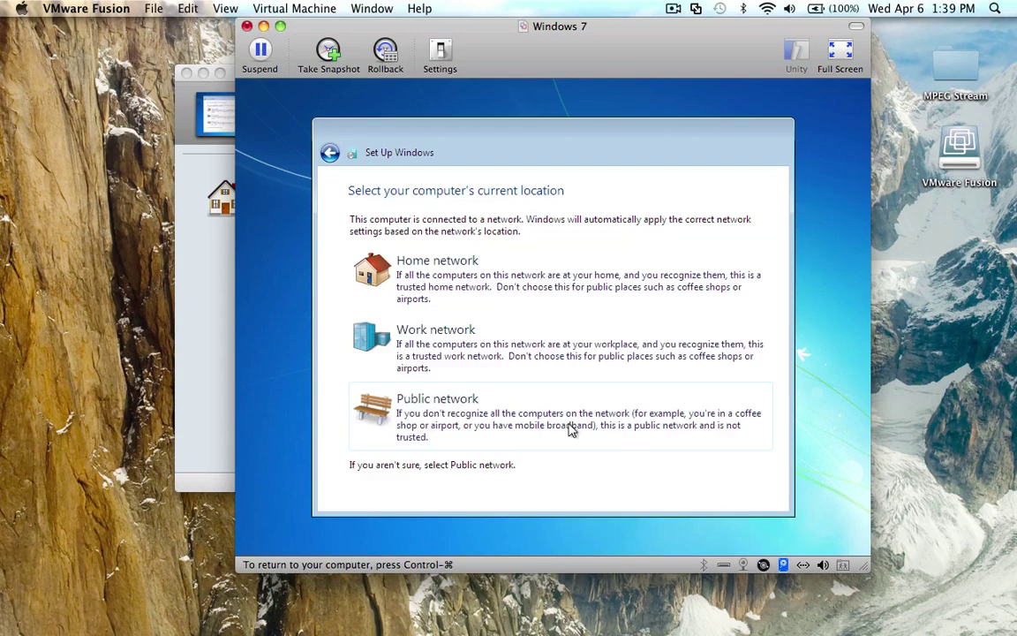
click(503, 275)
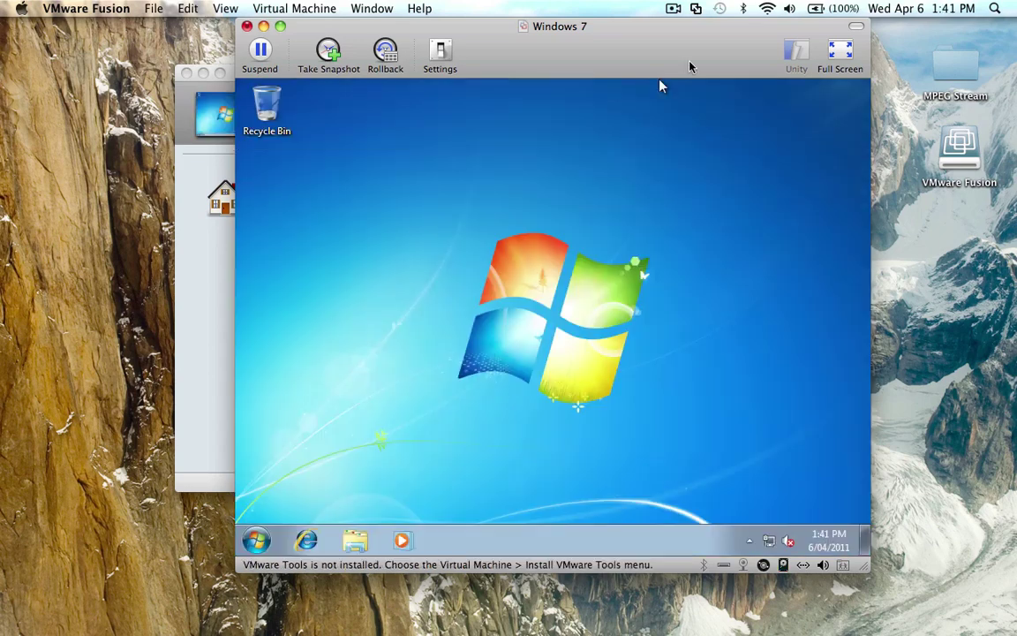
- Release the mouse to the Mac and mount the disc via Virtual Machine > Install VMware Tools
click(667, 137)
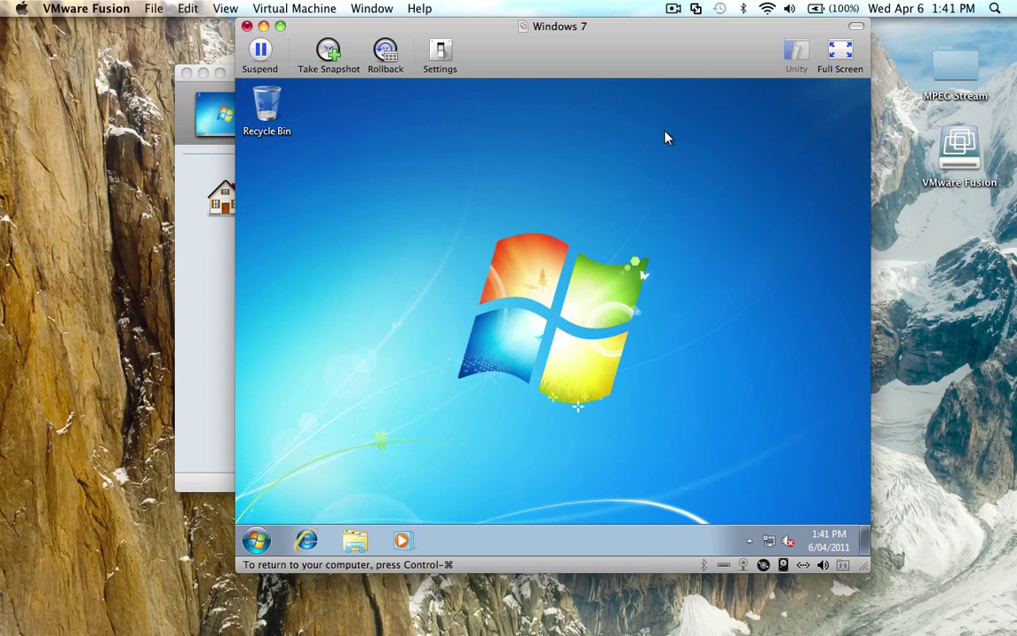
key(ctrl+super)
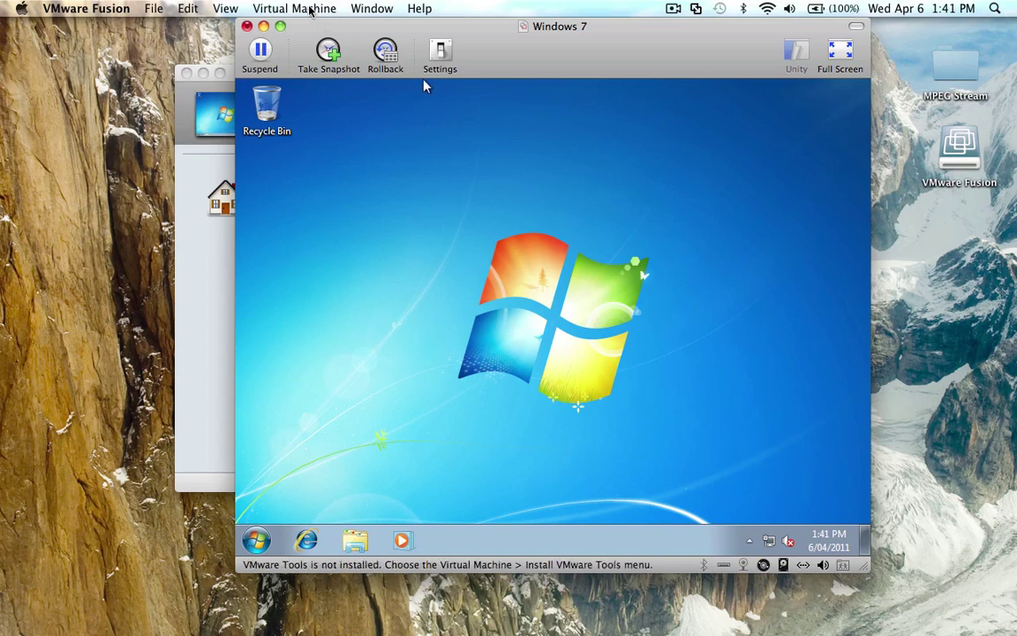
click(311, 9)
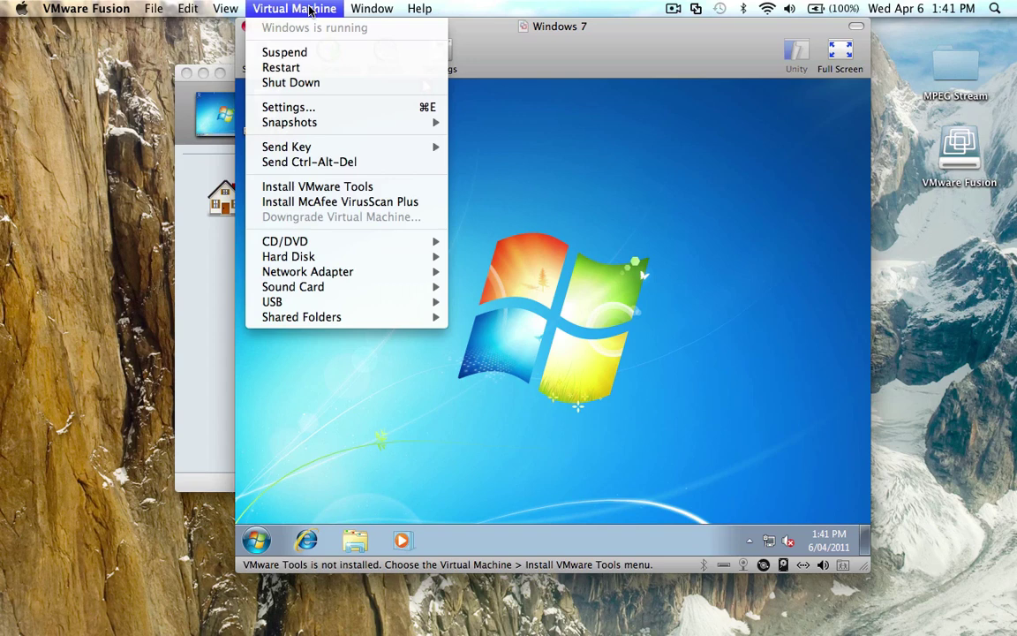
click(307, 193)
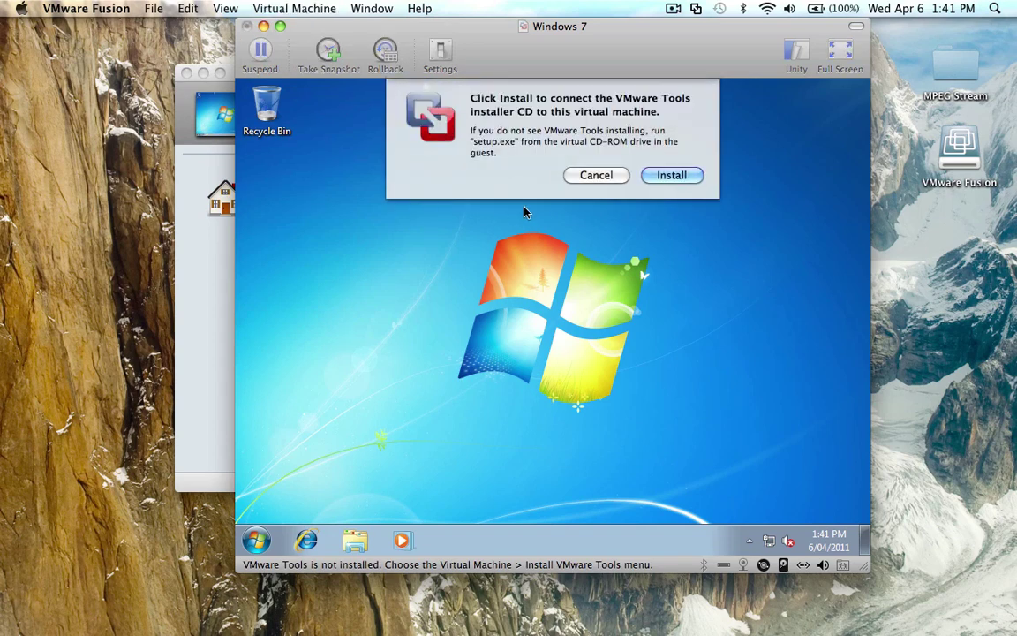
click(670, 176)
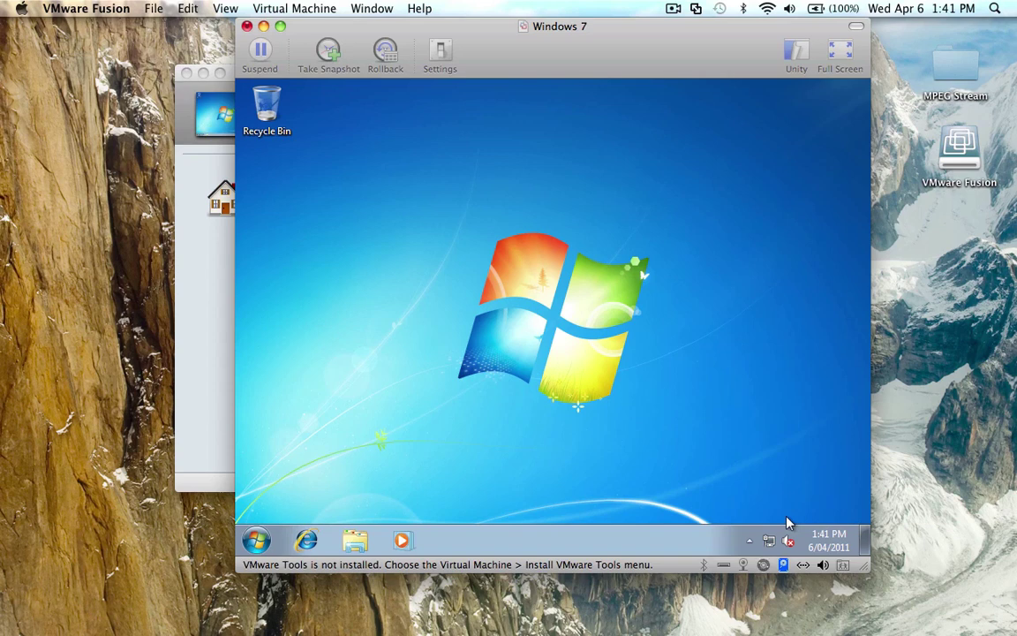
- Run setup.exe, approve UAC, install VMware Tools with the Typical setup, and choose Remind Later for McAfee
click(788, 522)
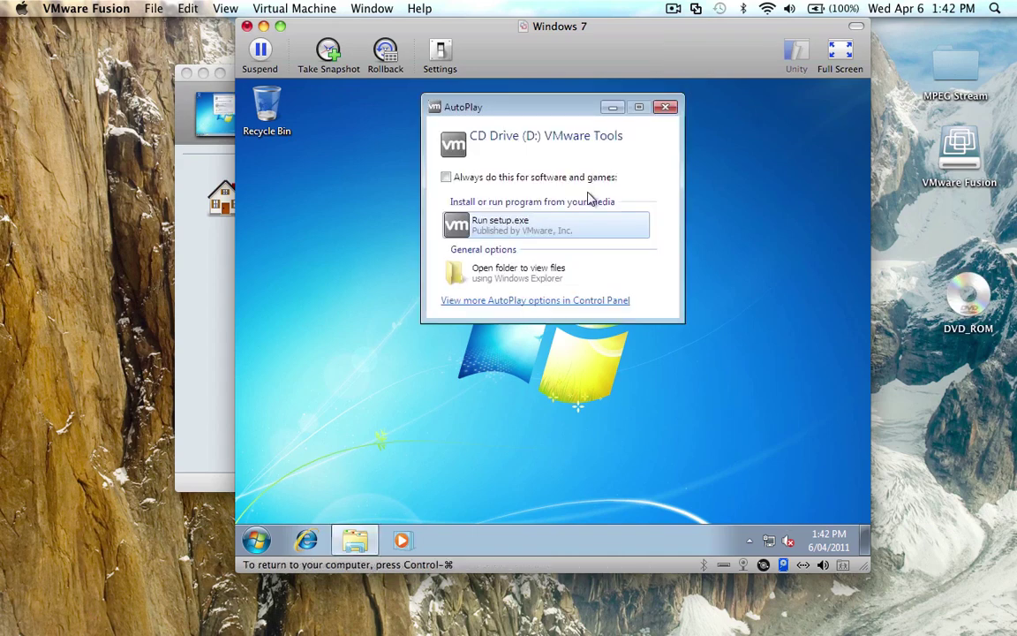
click(521, 226)
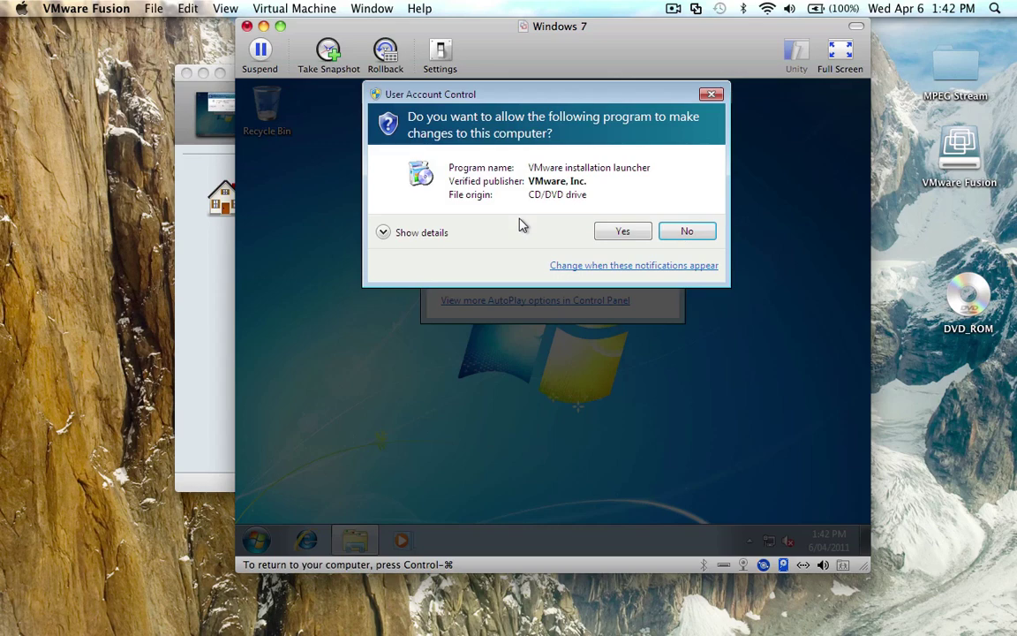
click(623, 232)
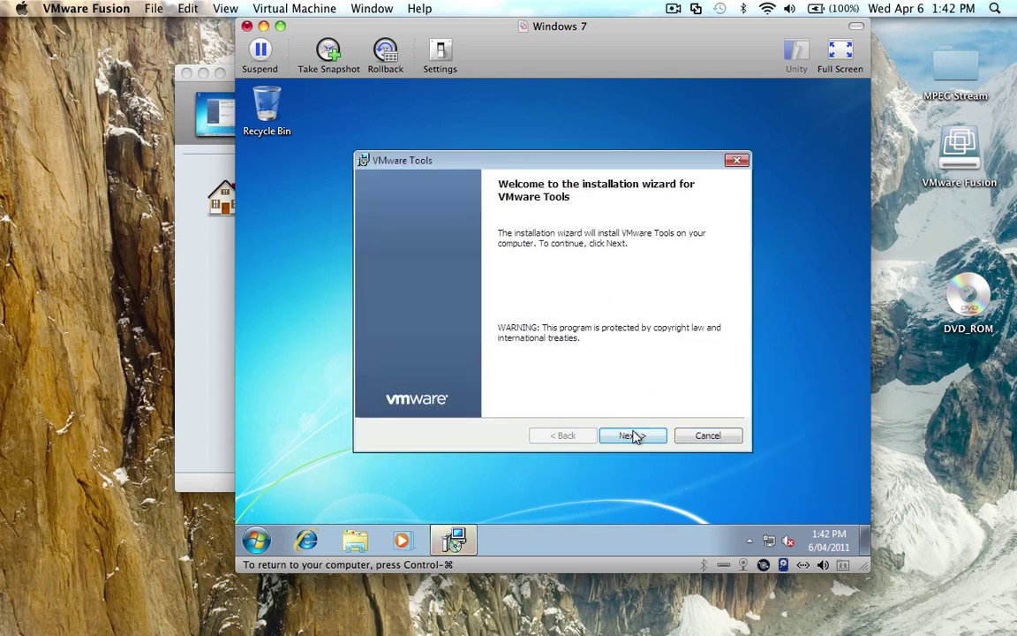
click(632, 436)
click(632, 435)
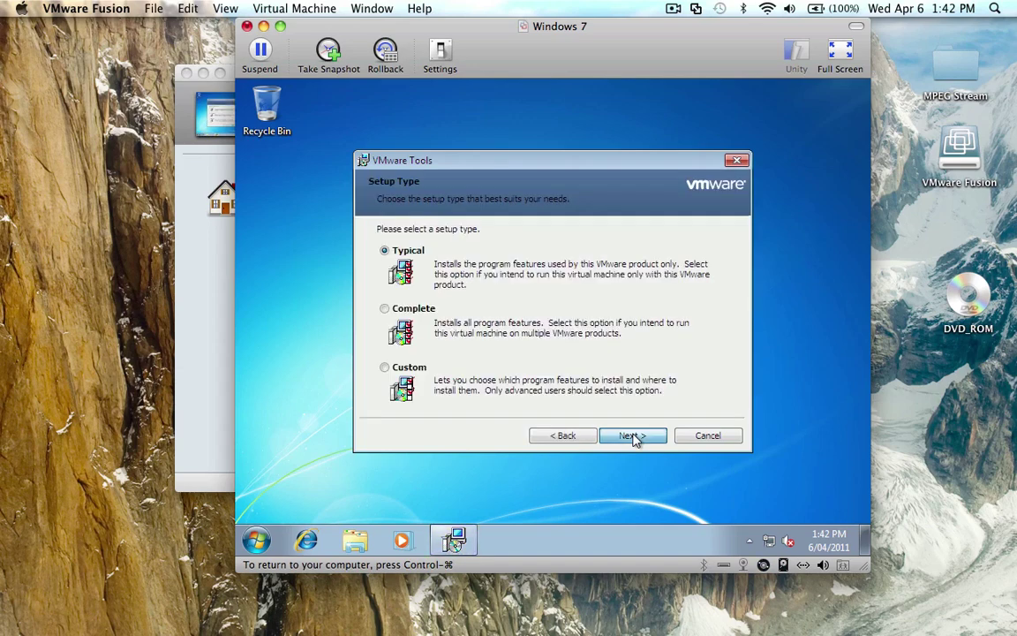
click(632, 435)
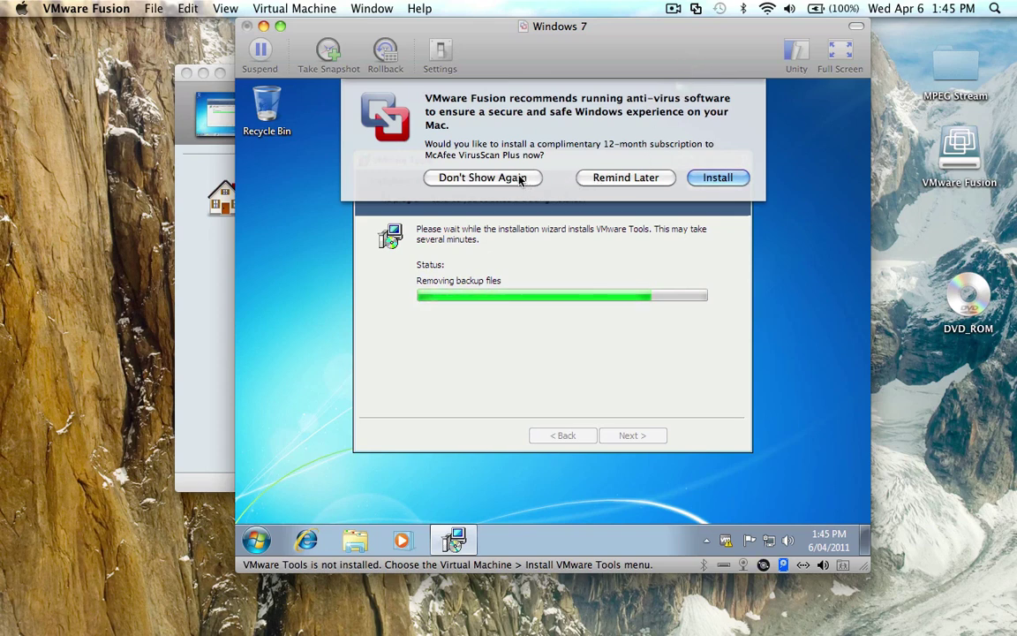
click(615, 180)
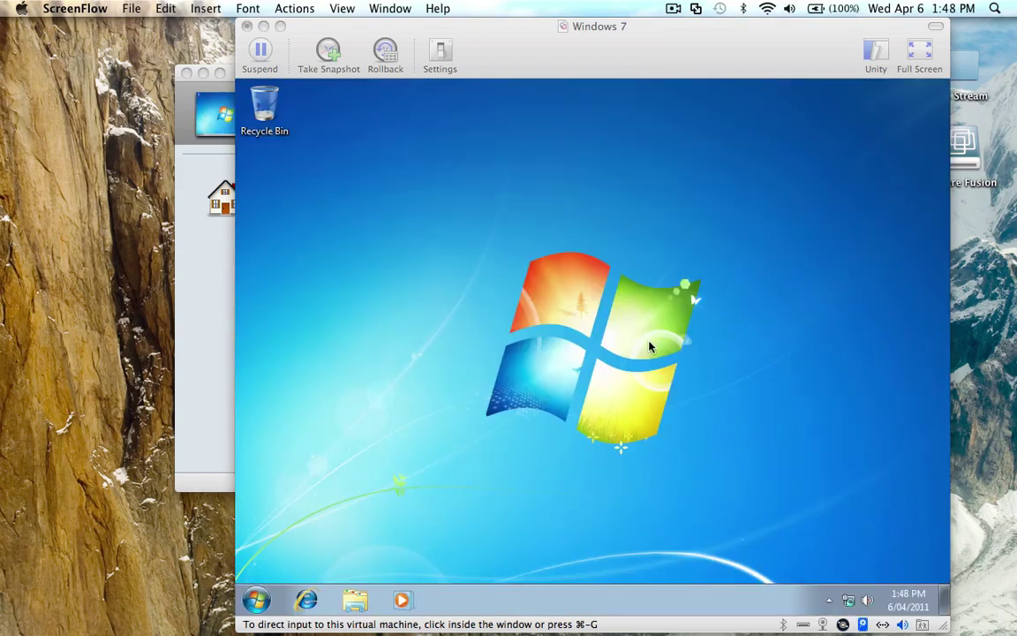
- Switch the Windows 7 virtual machine to full screen from the toolbar
click(516, 340)
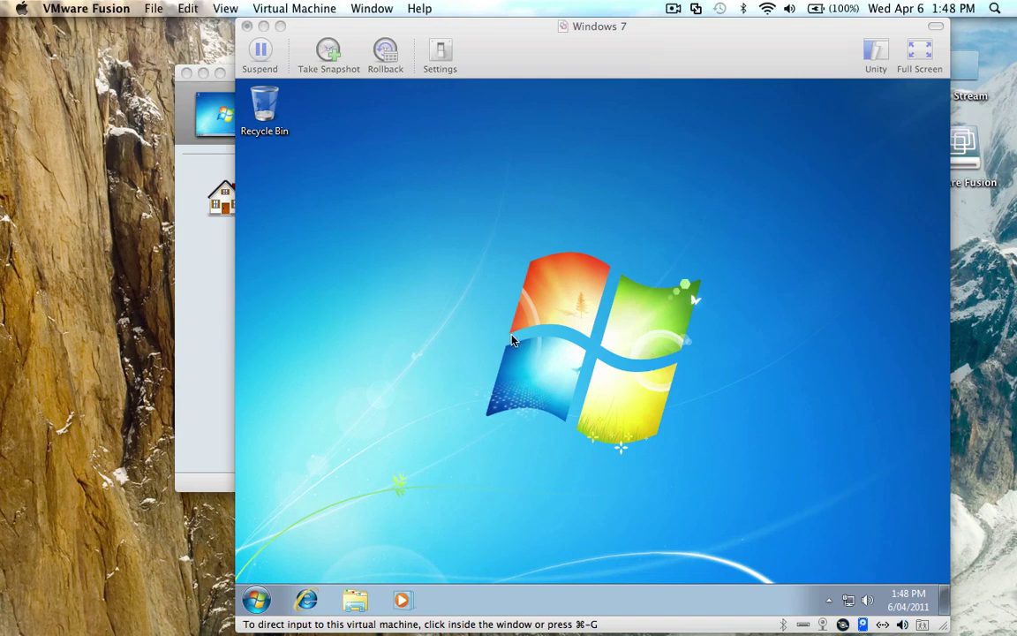
click(407, 356)
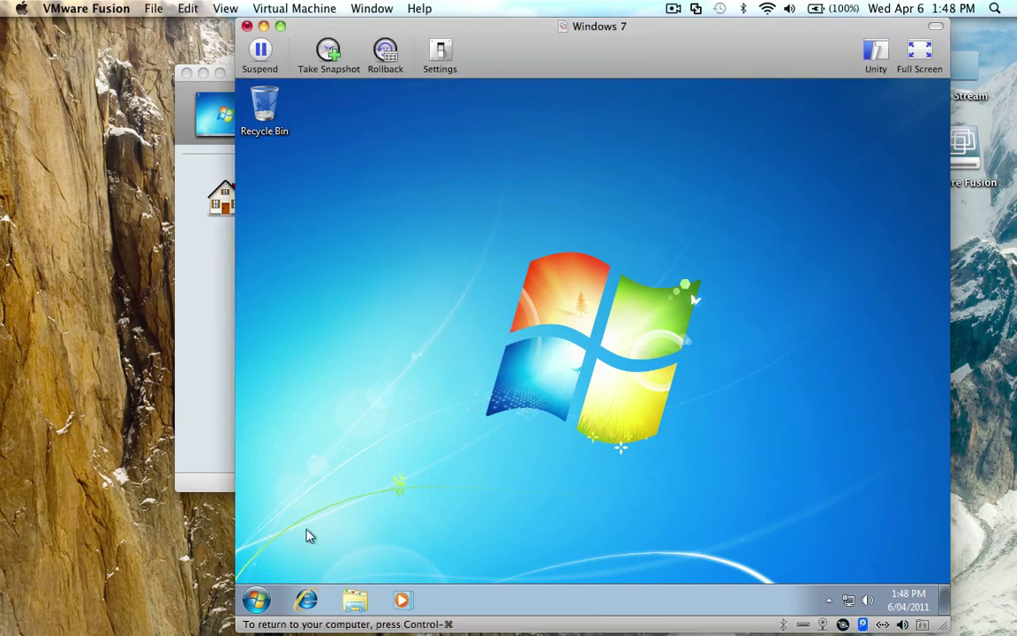
click(917, 53)
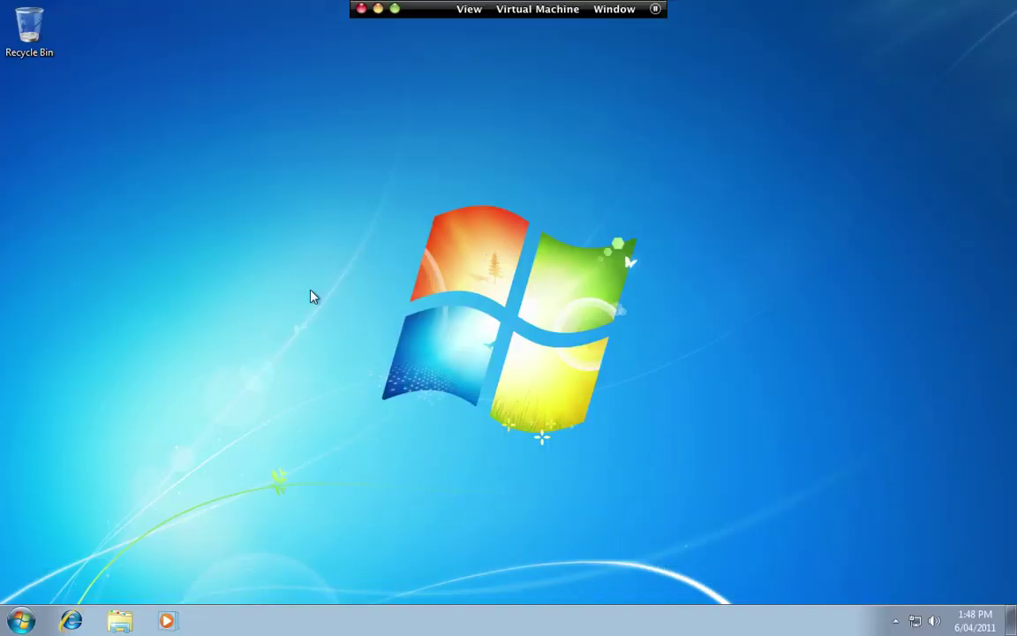
- Set View > Full Screen Title Bar to Automatically Hide and Show
click(535, 10)
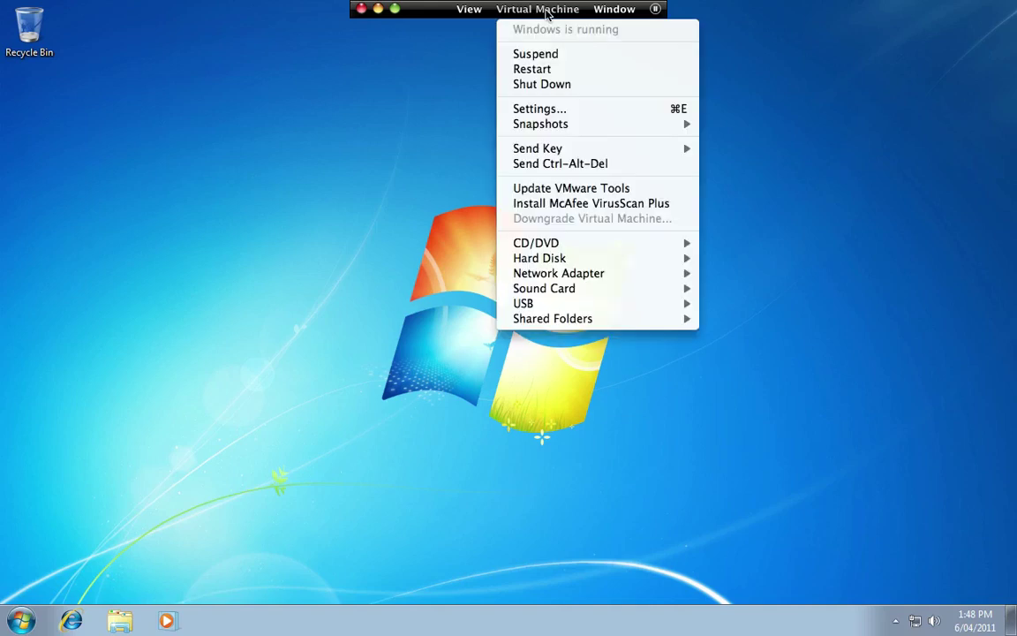
mouse_move(469, 10)
mouse_move(609, 144)
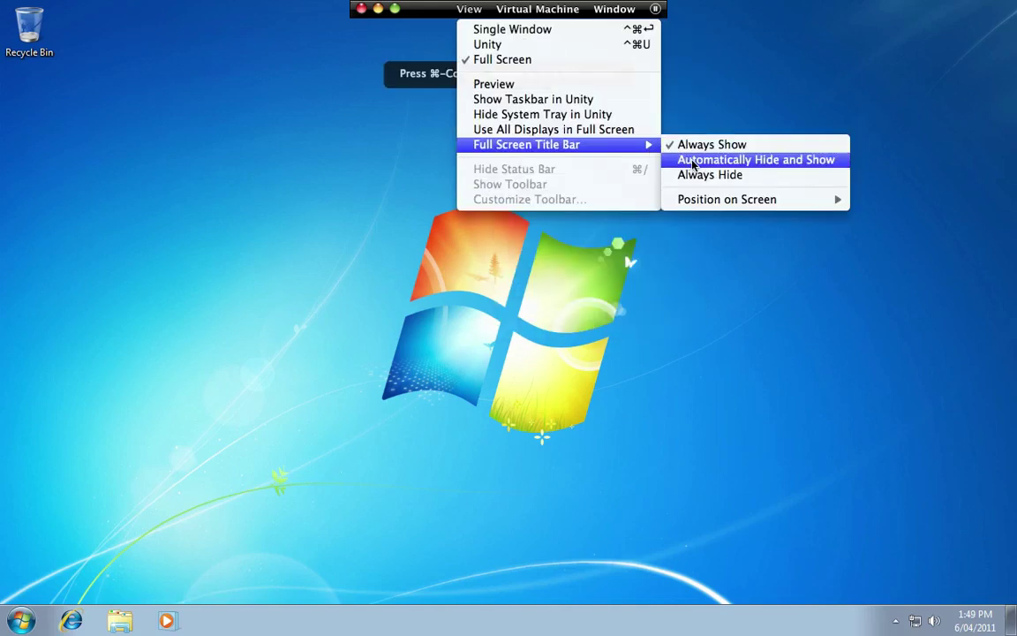
click(694, 162)
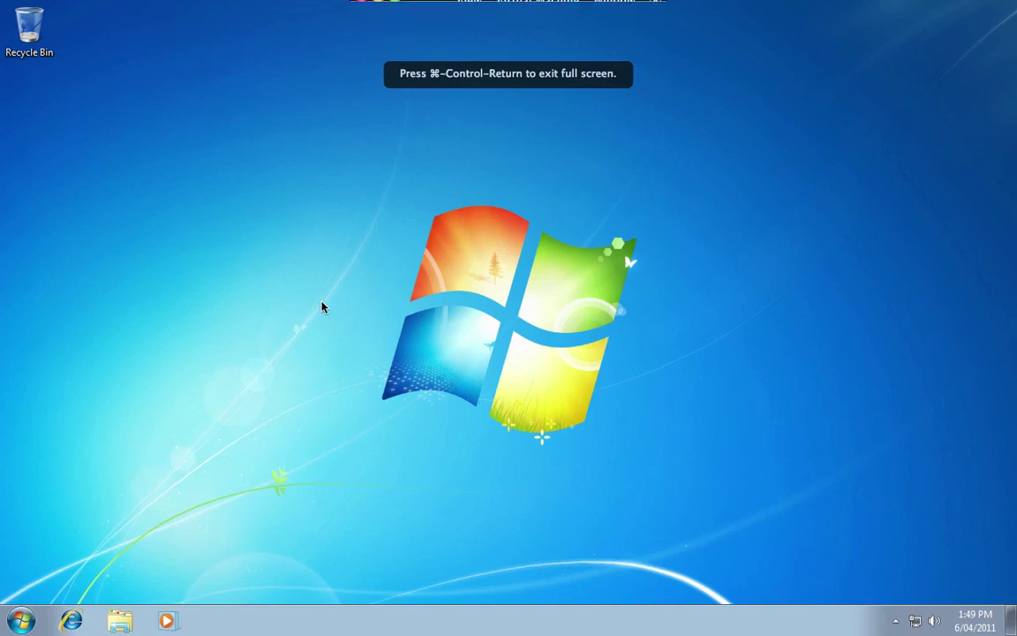
click(21, 621)
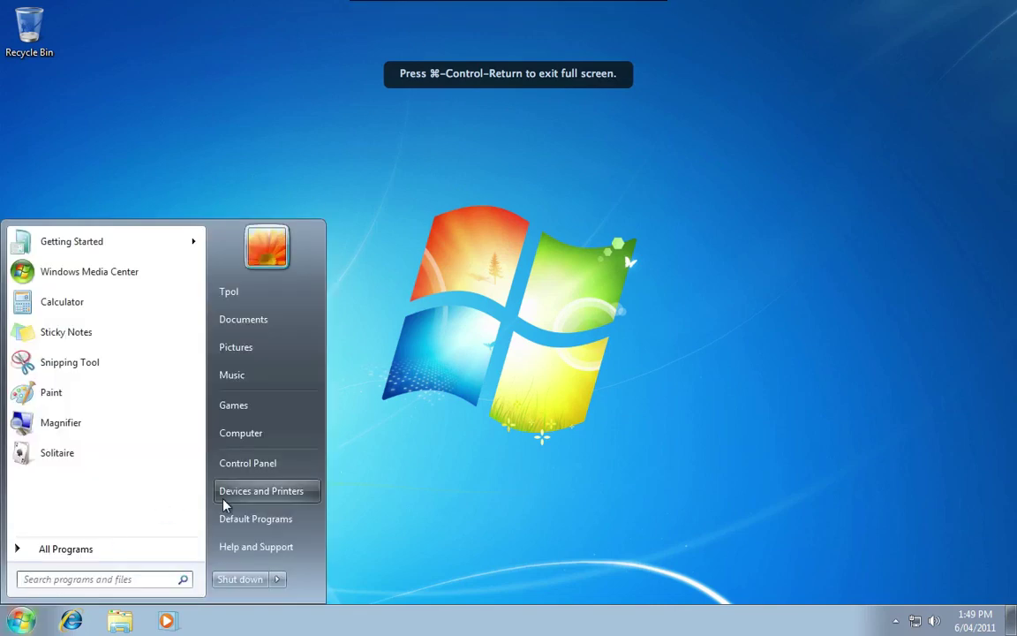
right_click(251, 436)
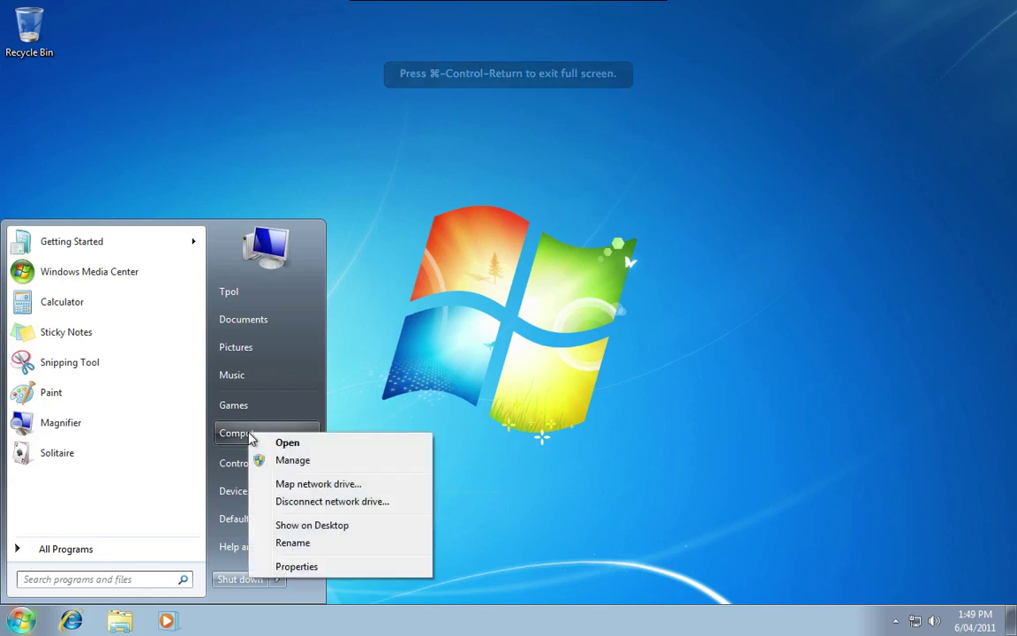
click(299, 567)
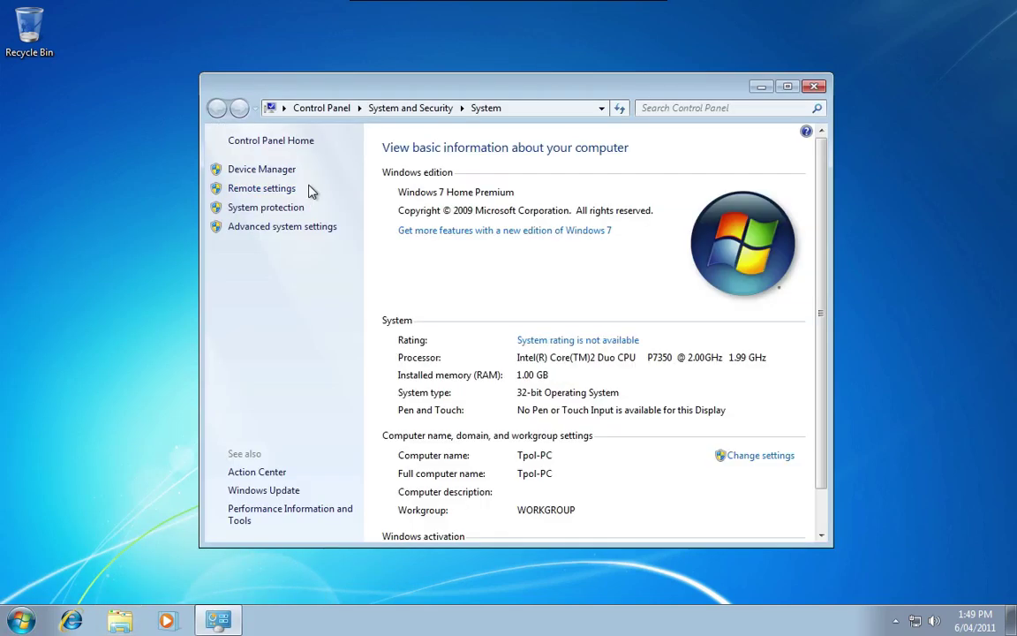
click(269, 173)
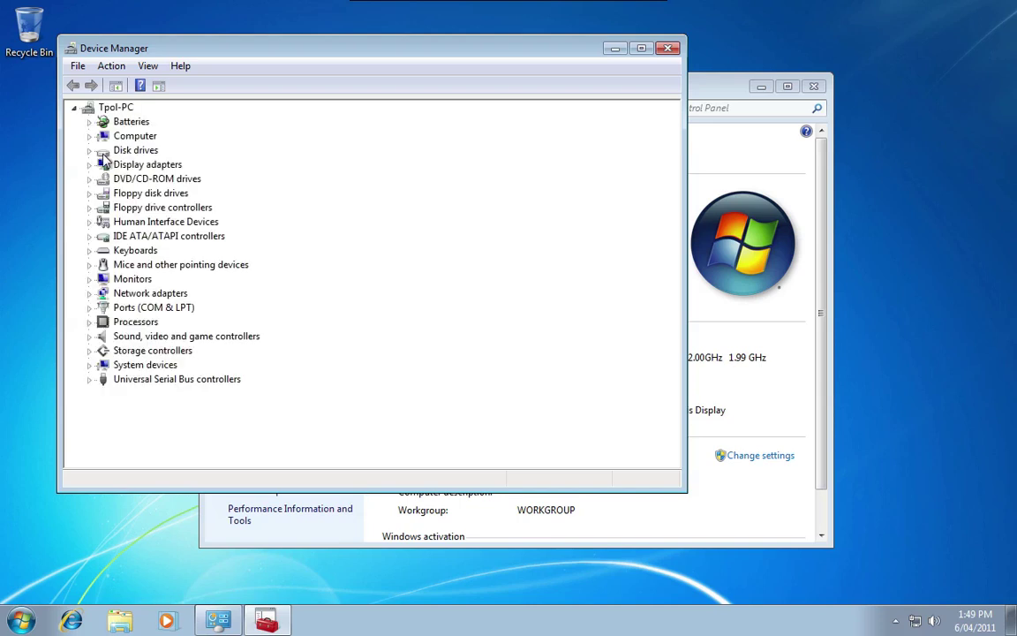
click(669, 48)
click(819, 86)
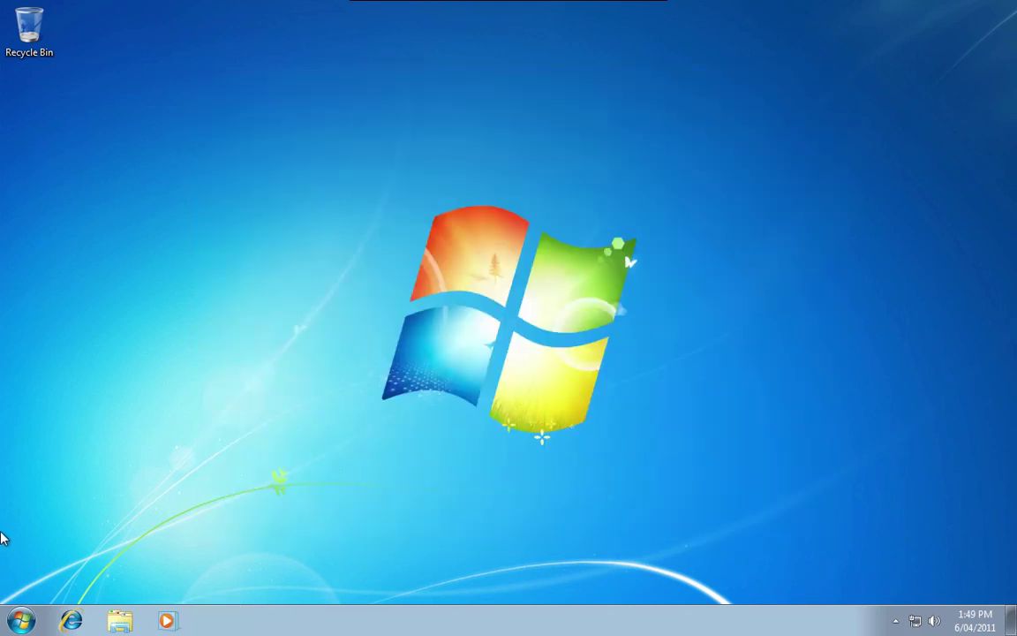
click(21, 621)
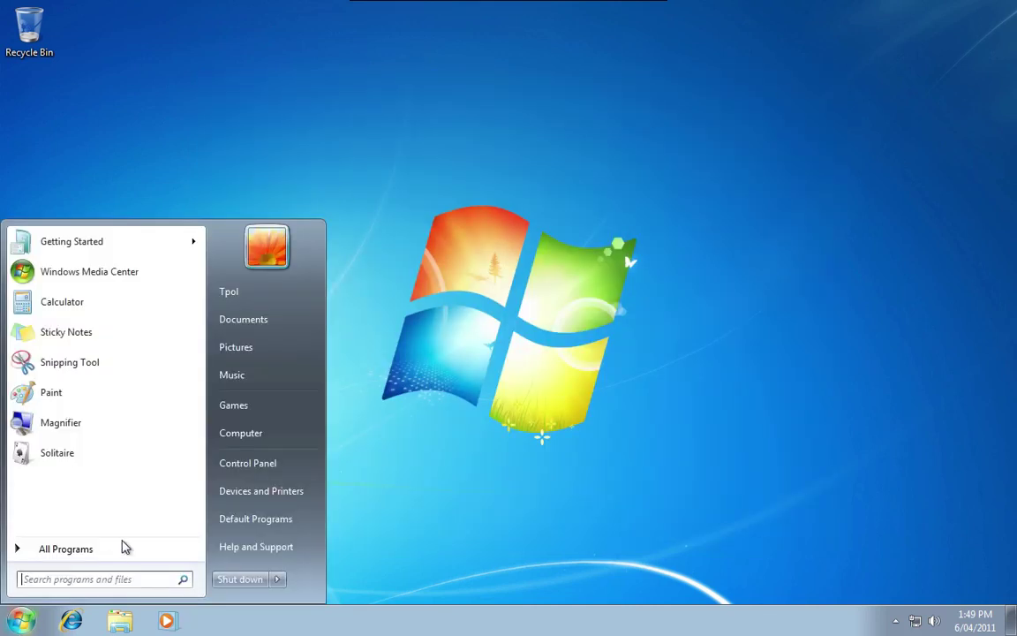
click(100, 578)
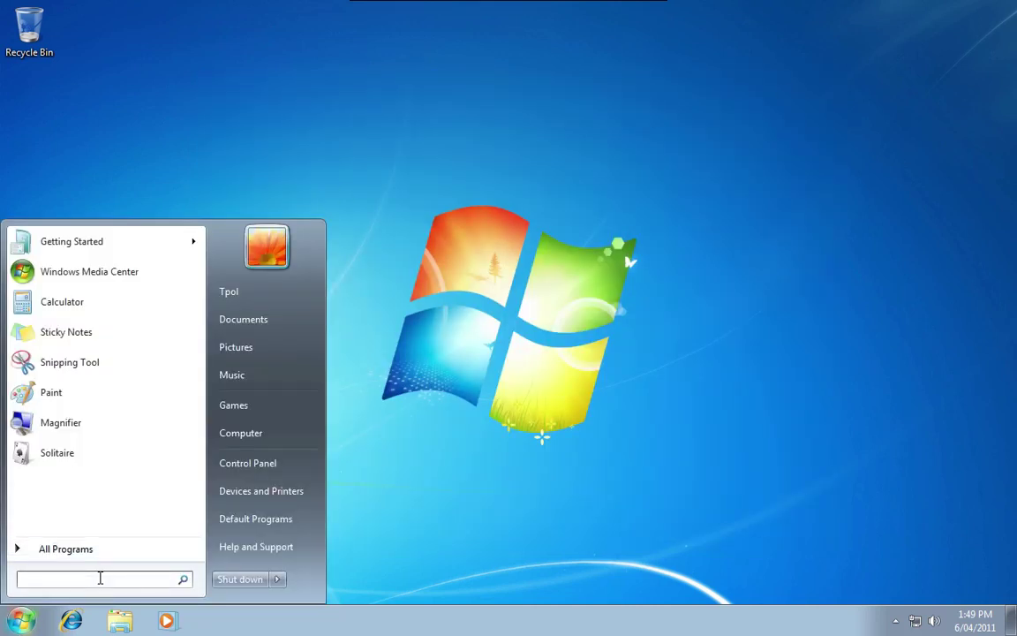
text(soli)
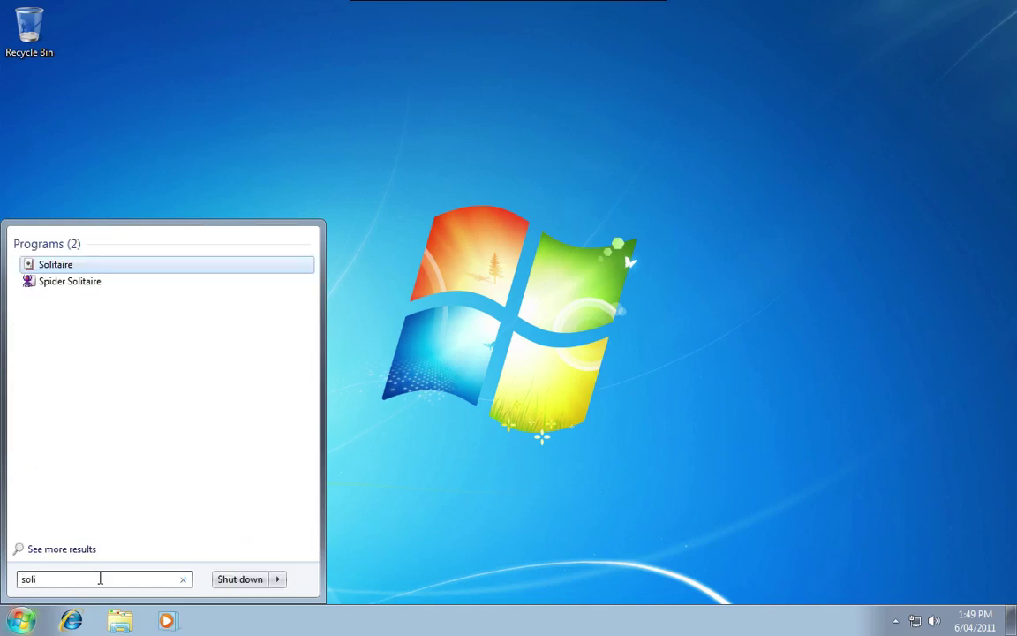
click(88, 269)
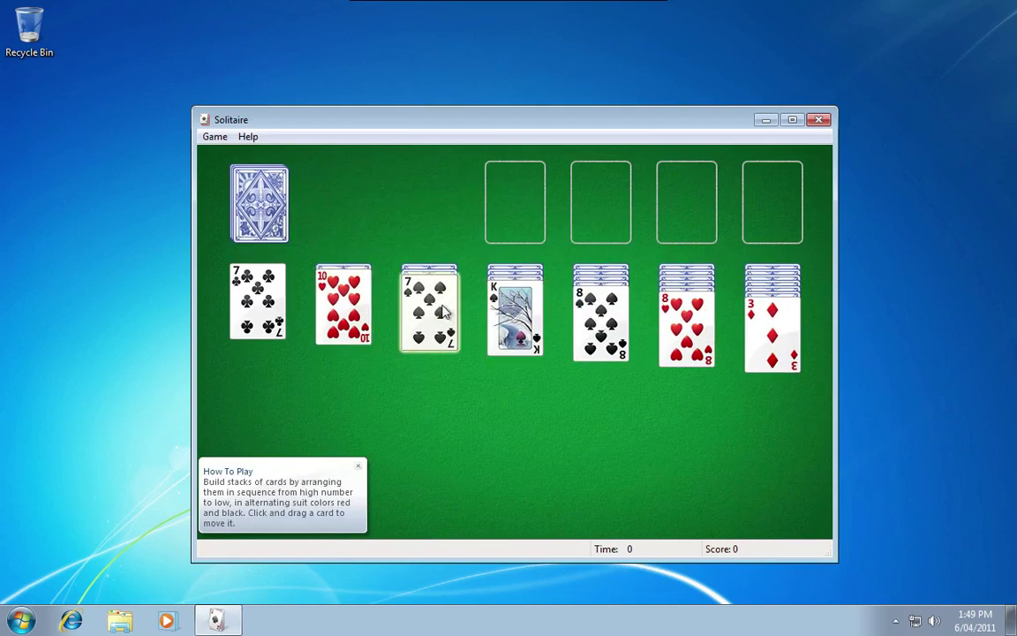
drag(431, 300, 664, 327)
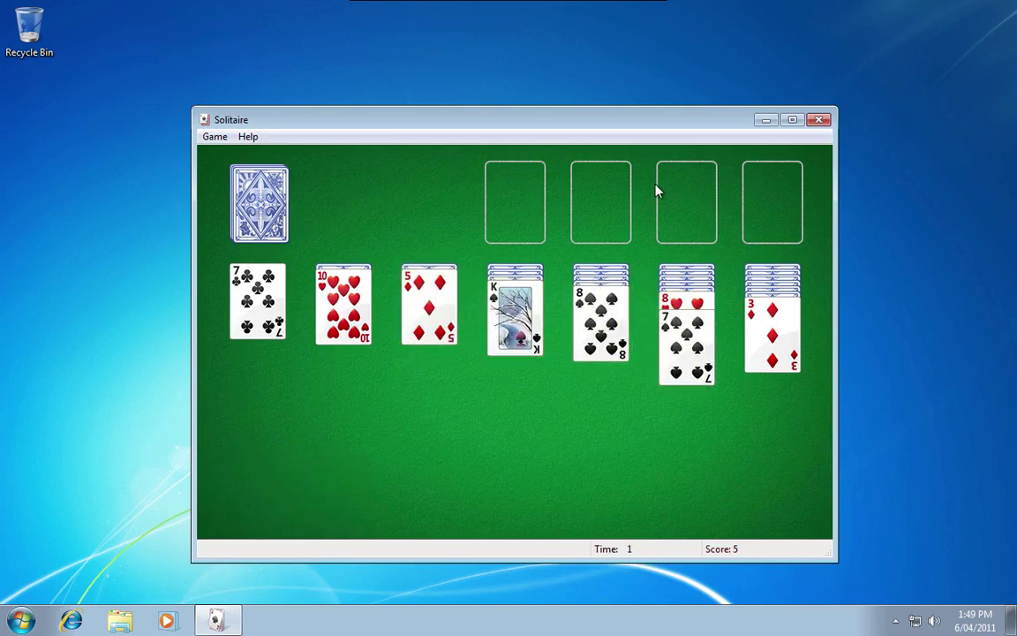
click(819, 119)
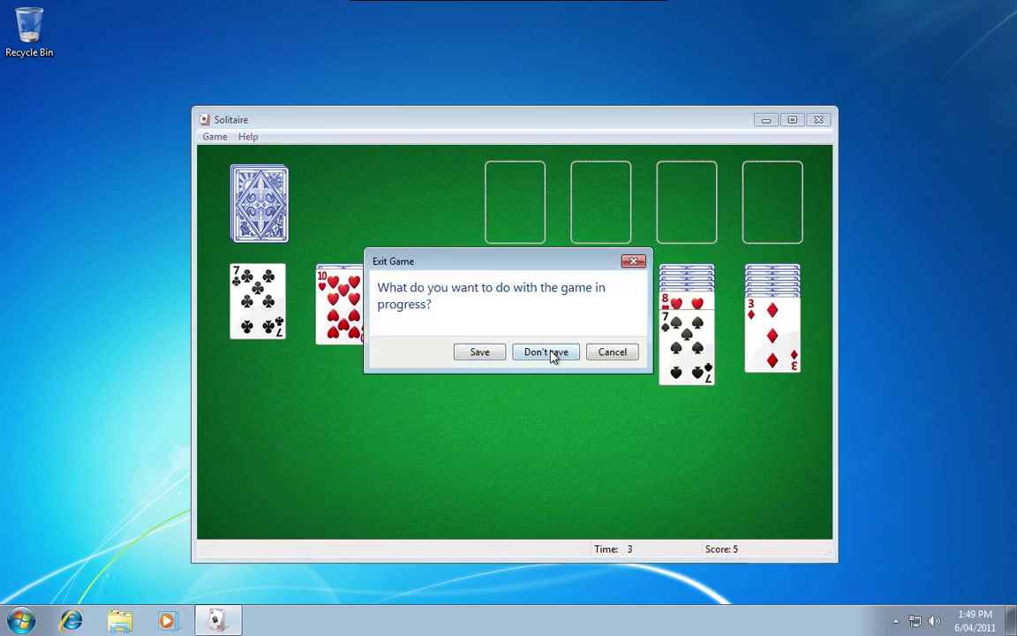
click(546, 352)
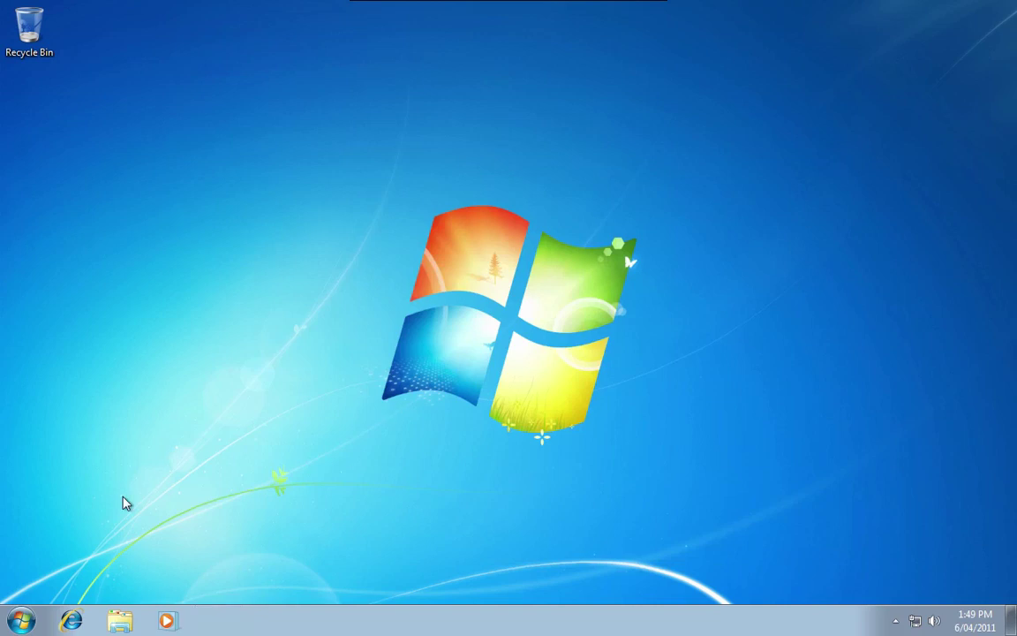
click(119, 621)
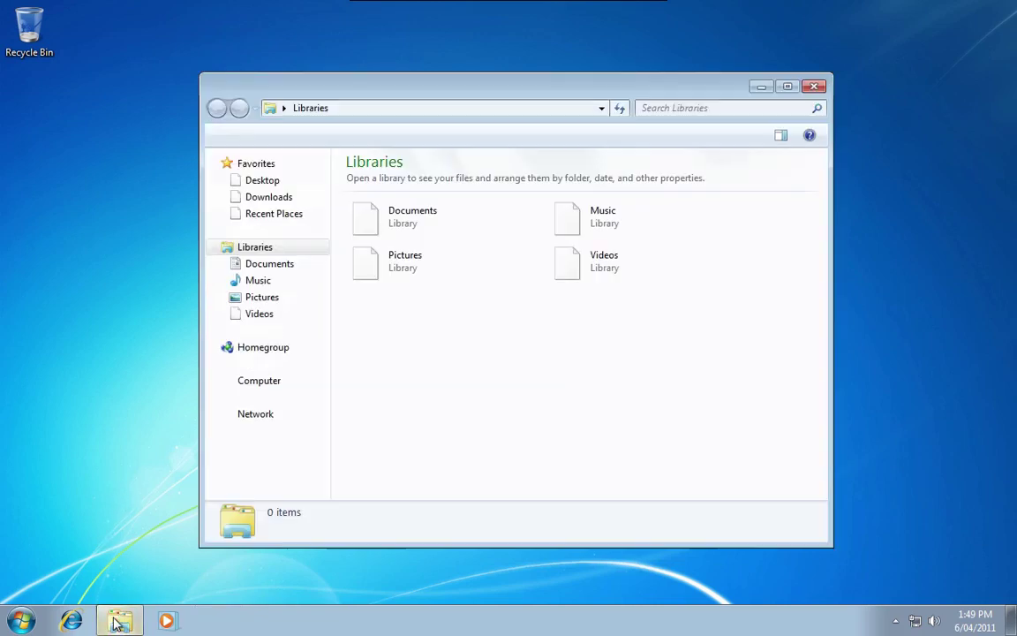
click(261, 382)
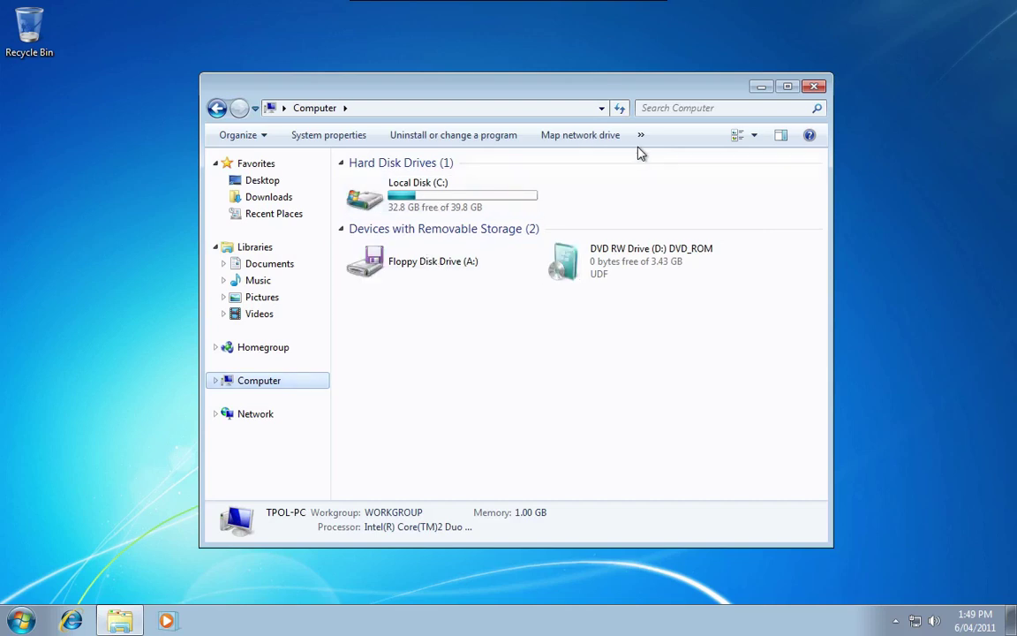
click(815, 88)
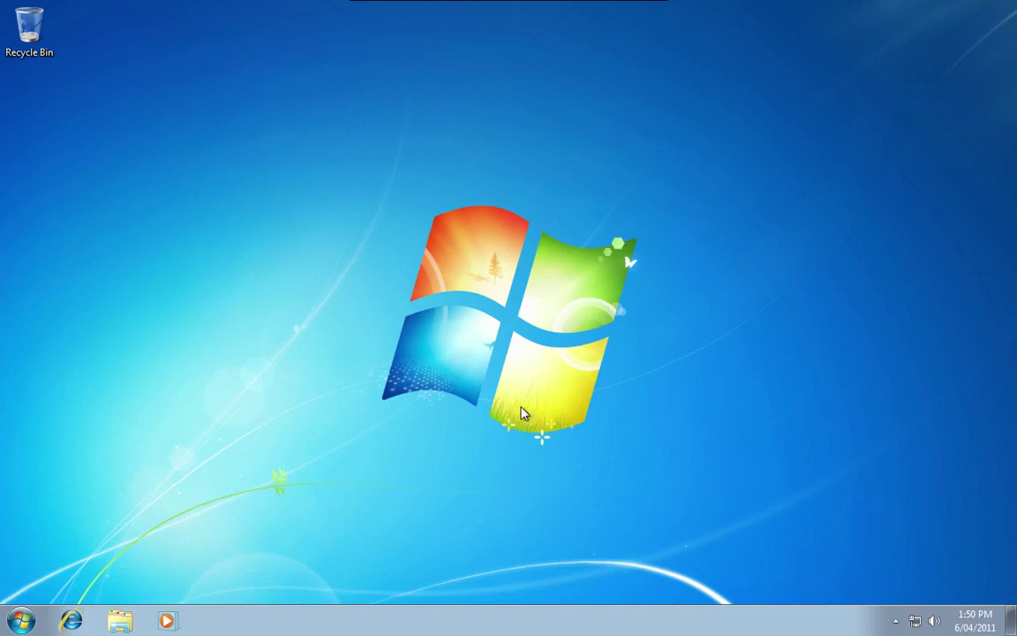
- Reveal the hidden title bar and switch the view to Single Window
mouse_move(447, 5)
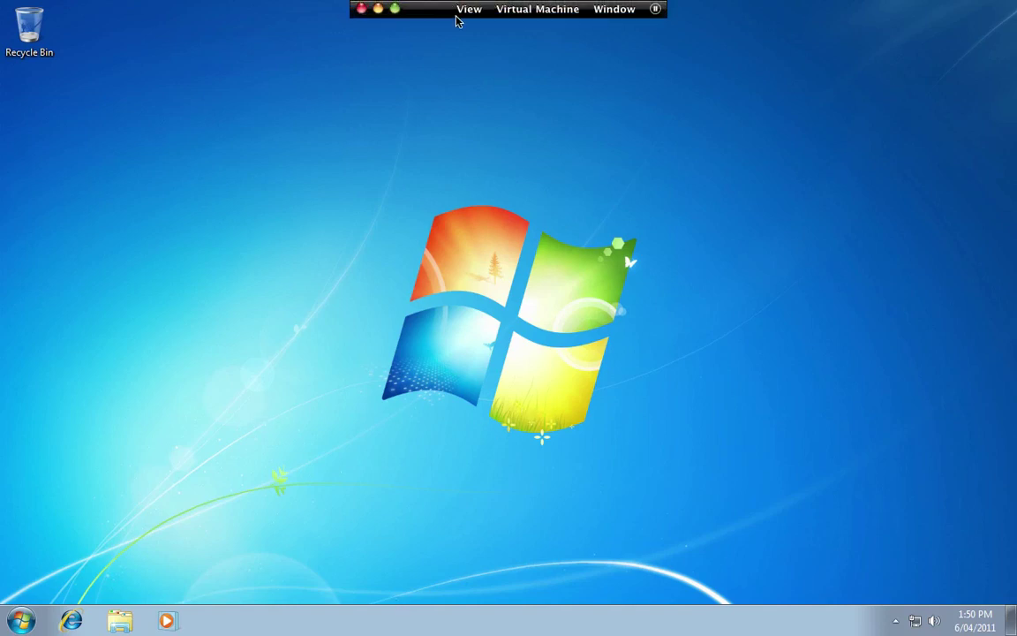
click(468, 11)
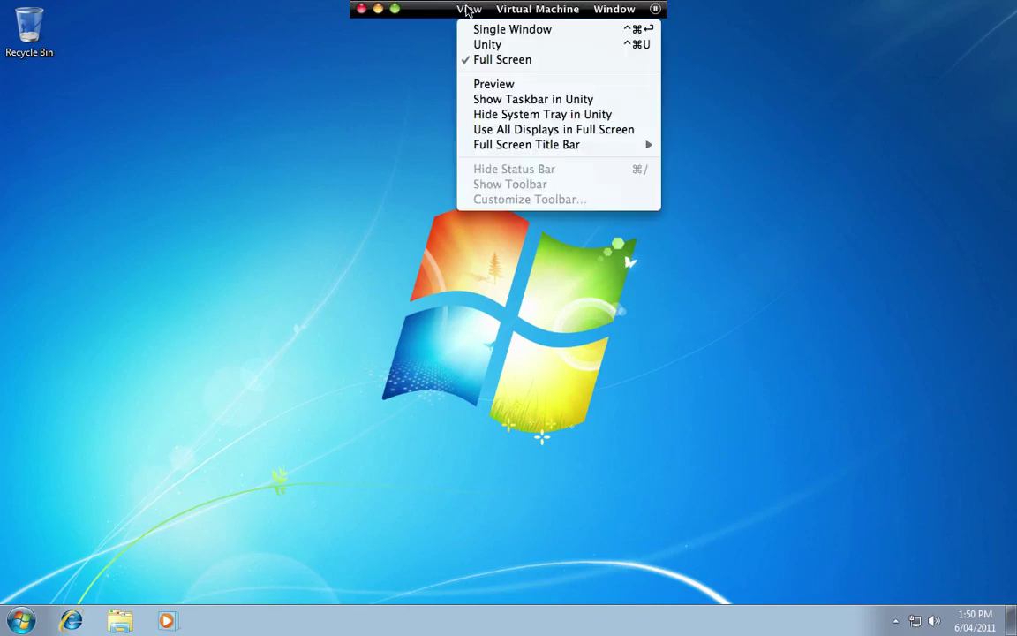
click(486, 35)
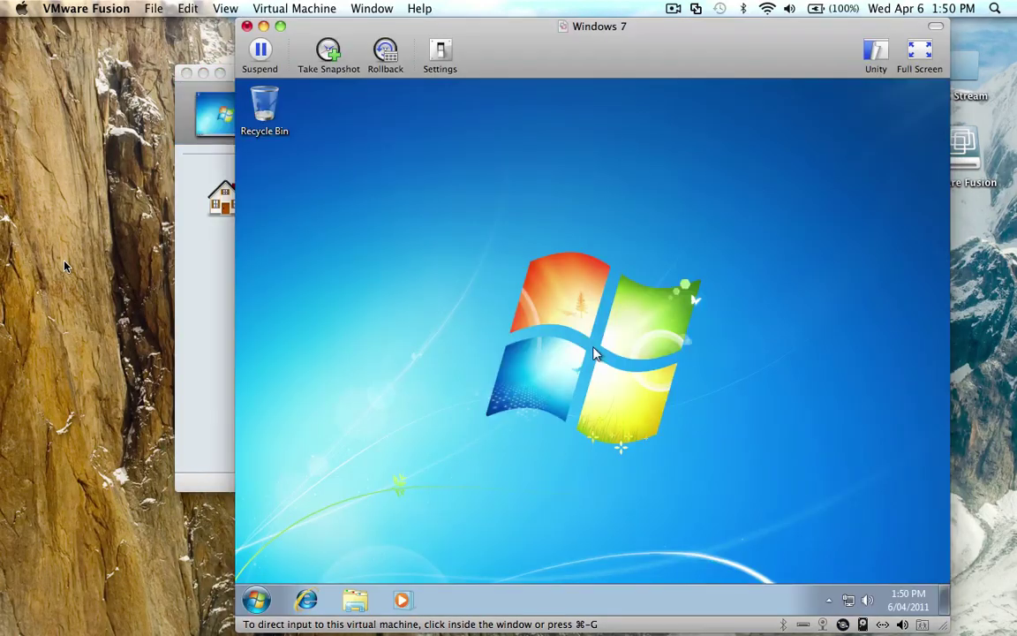
mouse_move(445, 630)
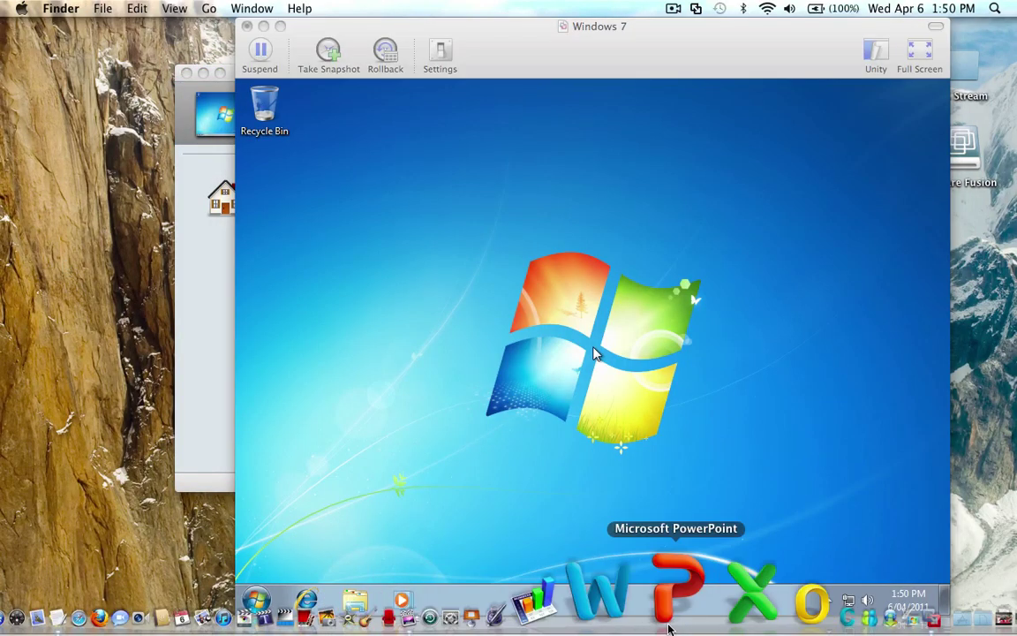